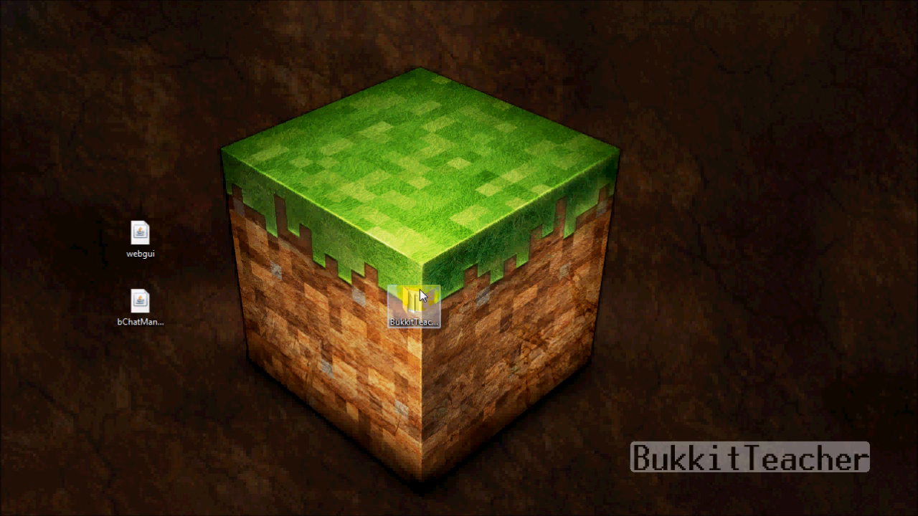
Step: From the desktop, open the BukkitTeacher\plugins\bPermissions folder in Explorer
{"action": "left_click", "coordinate": [146, 305]}
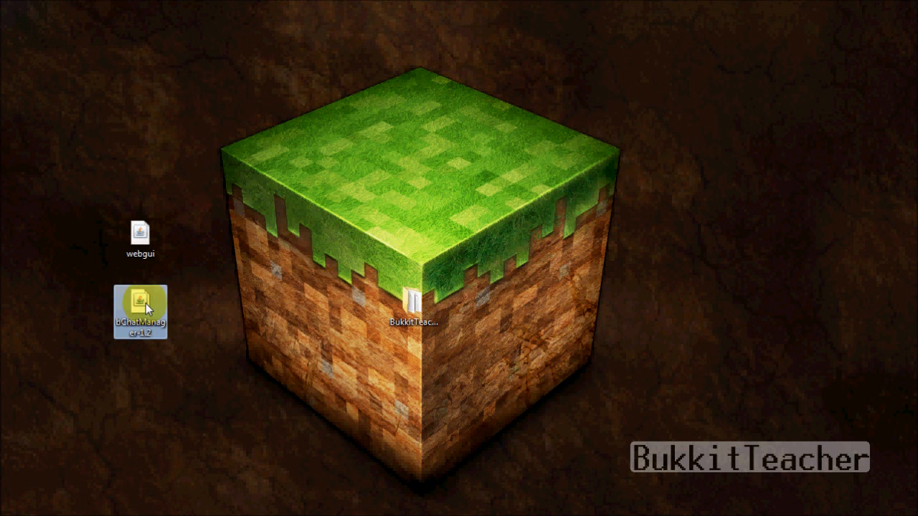
{"action": "left_click", "coordinate": [144, 246]}
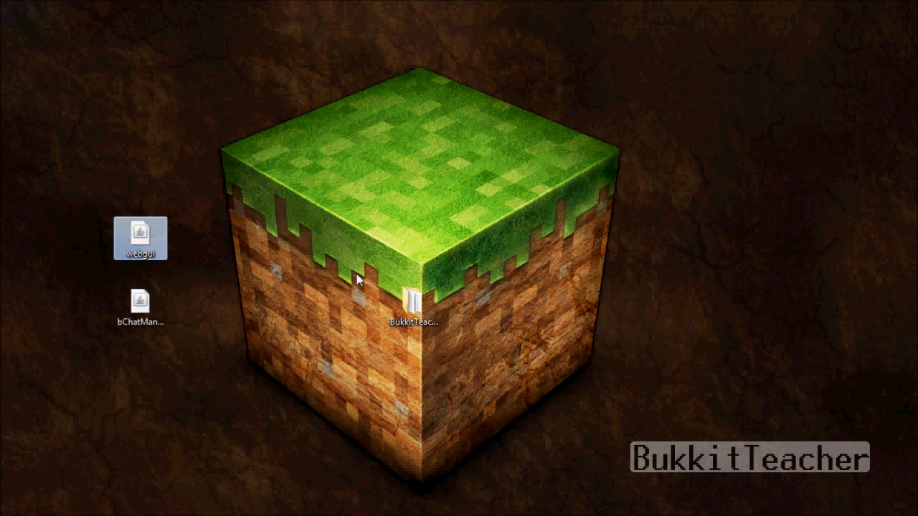
{"action": "left_click", "coordinate": [592, 295]}
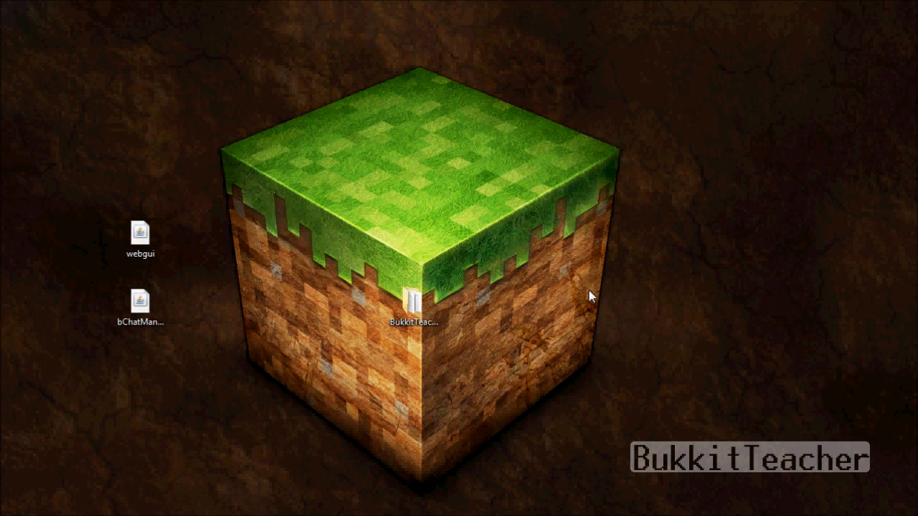
{"action": "left_click", "coordinate": [411, 324]}
{"action": "double_click", "coordinate": [410, 323]}
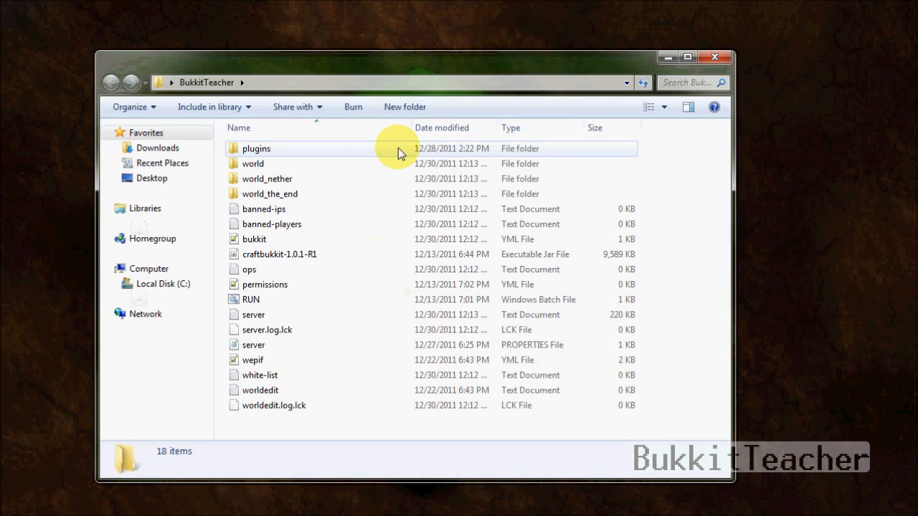
{"action": "double_click", "coordinate": [398, 148]}
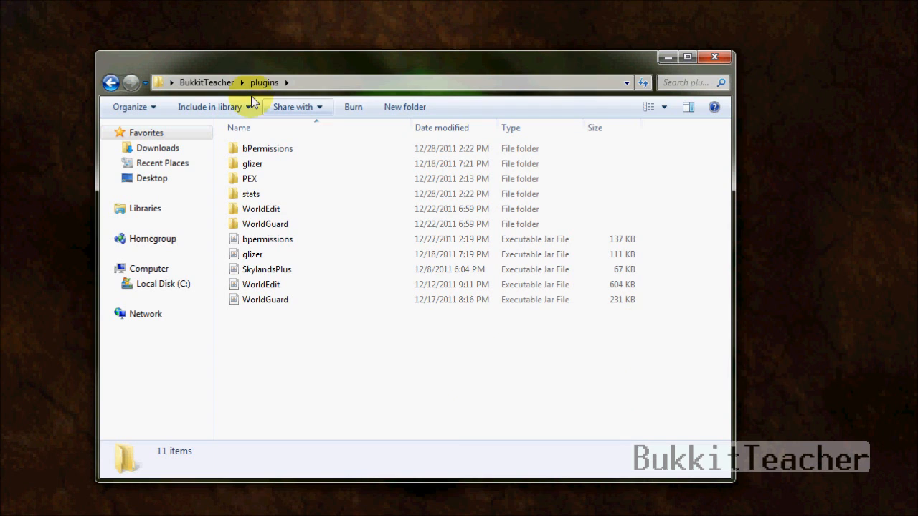
{"action": "double_click", "coordinate": [273, 151]}
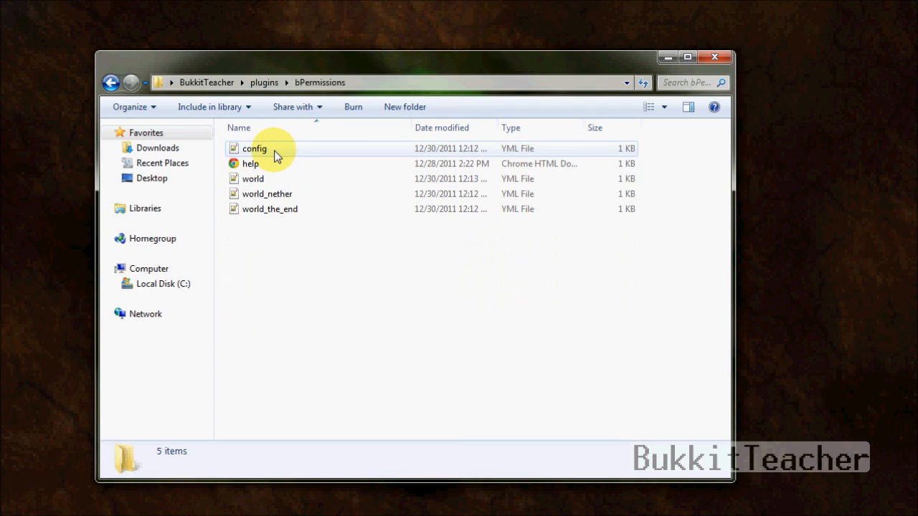
Step: Open world.yml in Notepad++ and put the cursor after the Moderator group's Guest line
{"action": "double_click", "coordinate": [280, 179]}
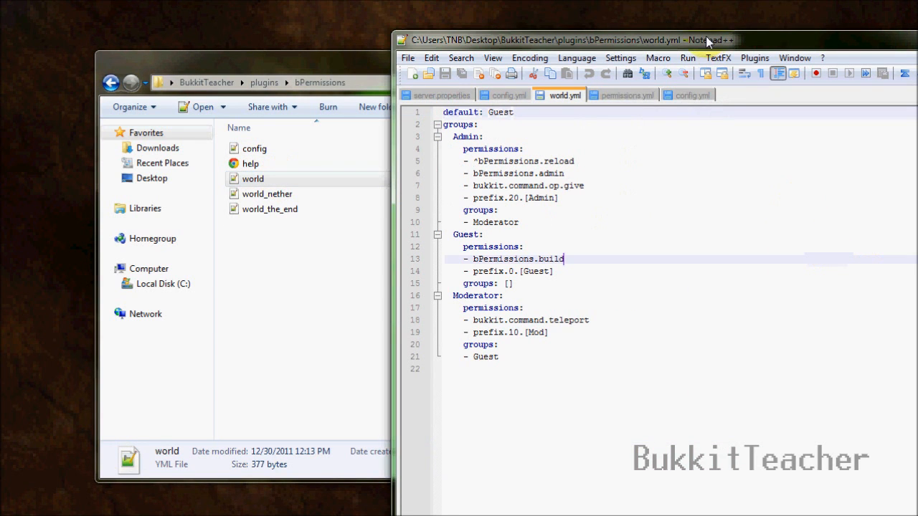
{"action": "left_click_drag", "start_coordinate": [703, 39], "coordinate": [484, 0]}
{"action": "left_click", "coordinate": [430, 340]}
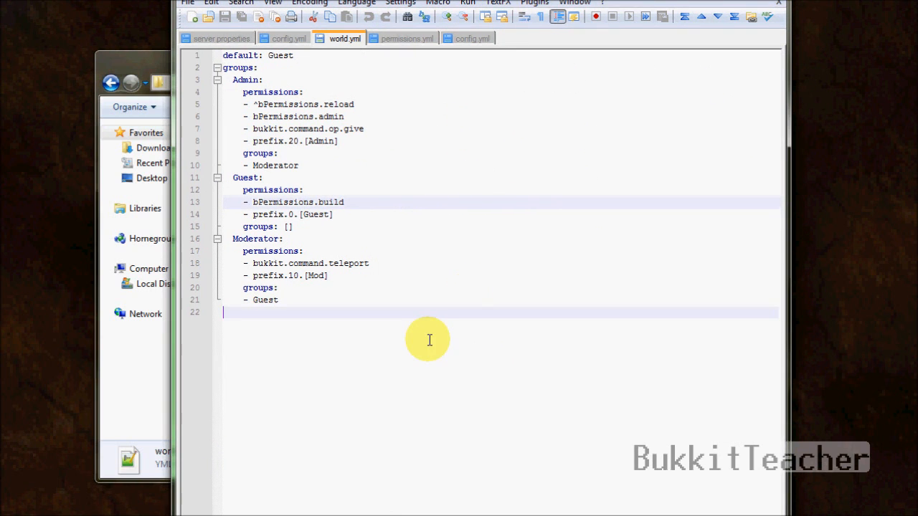
{"action": "left_click", "coordinate": [423, 296]}
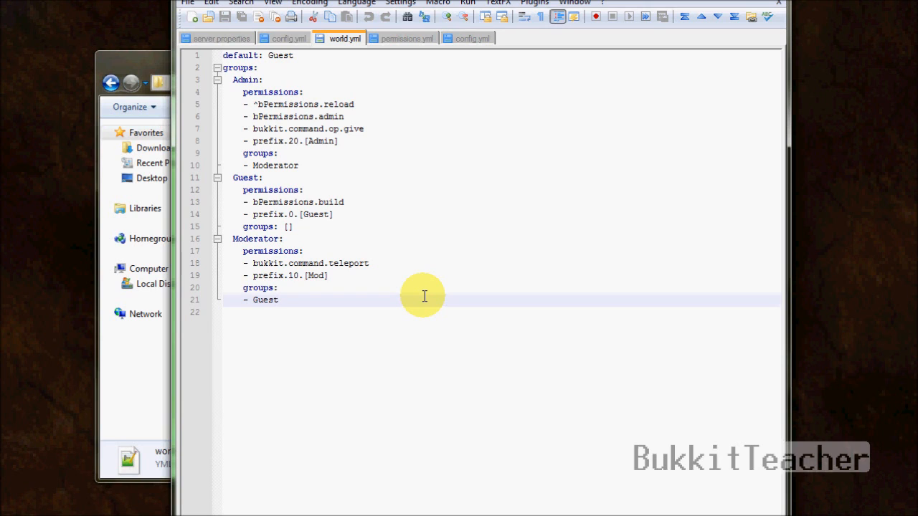
Step: Add a users: section with an entry for the player's username
{"action": "key", "text": "Return"}
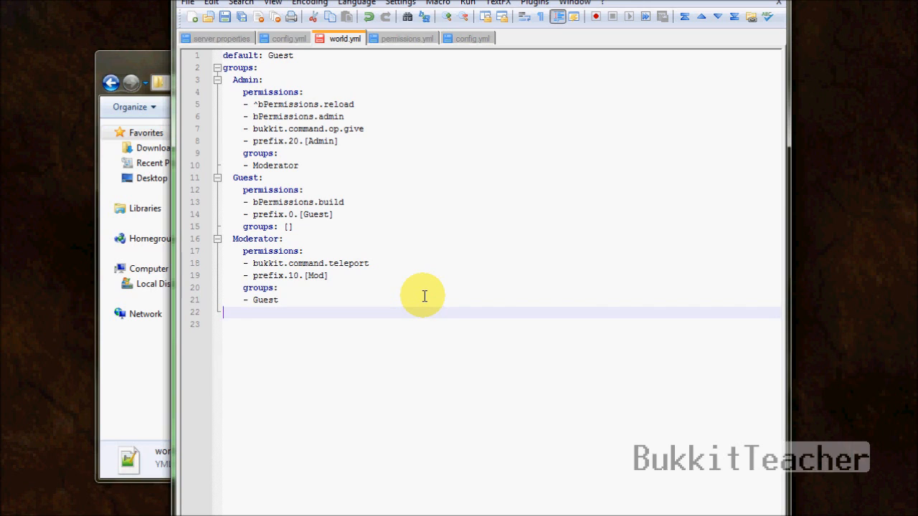
{"action": "type", "text": "users:"}
{"action": "key", "text": "Return"}
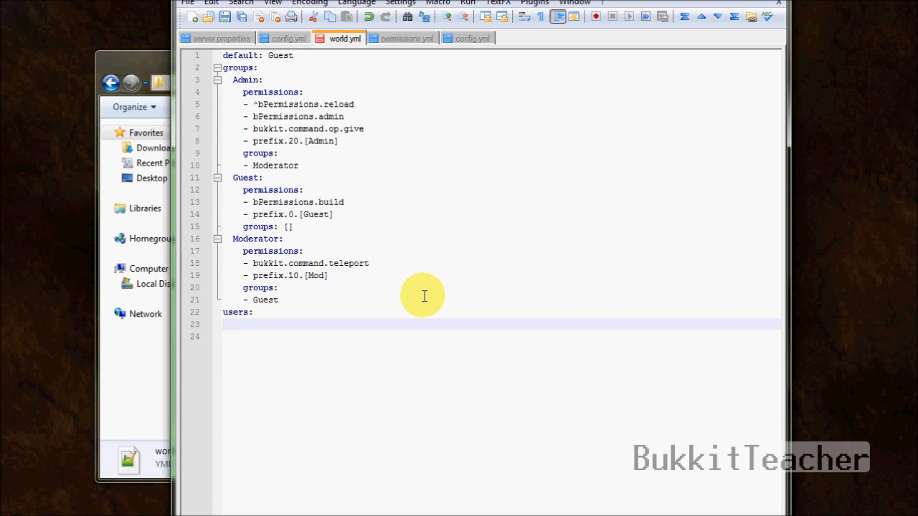
{"action": "type", "text": "apachekiller:"}
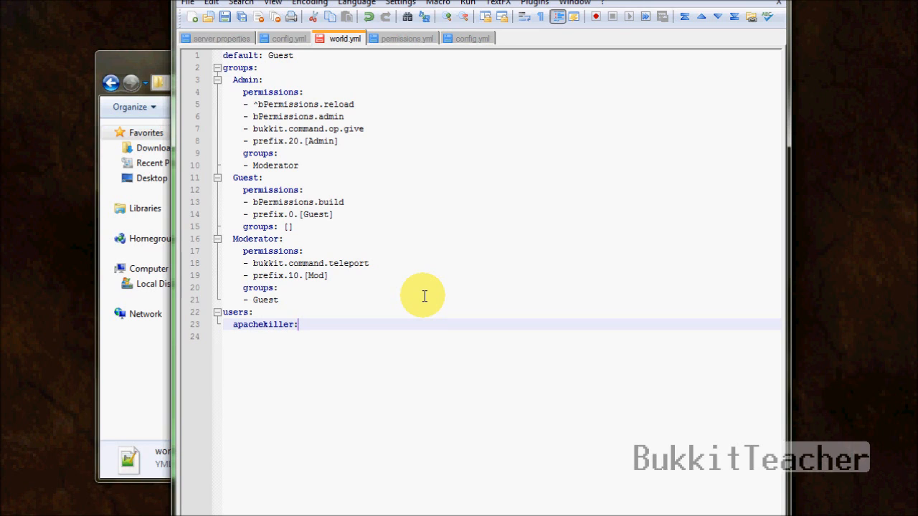
{"action": "key", "text": "Return"}
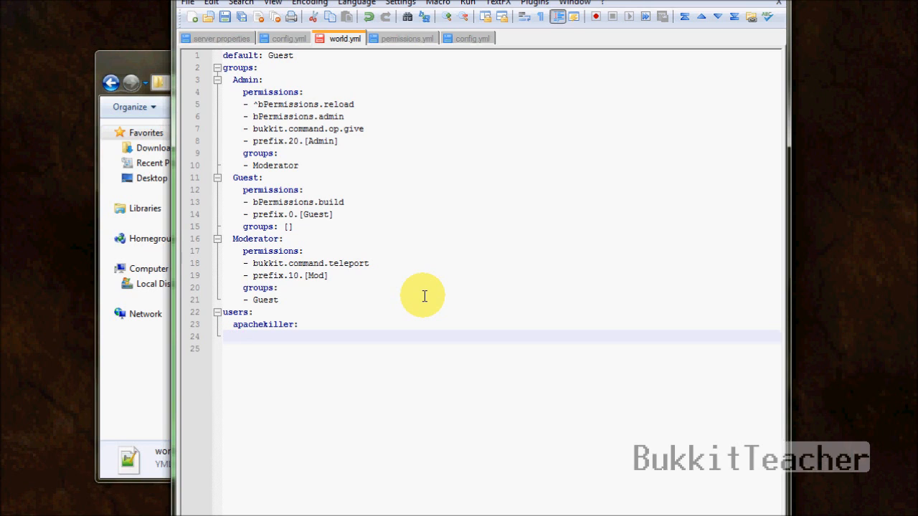
Step: Under the player entry, add permissions: and a groups: list with - Moderator and - Guest
{"action": "type", "text": "permissions:"}
{"action": "key", "text": "Return"}
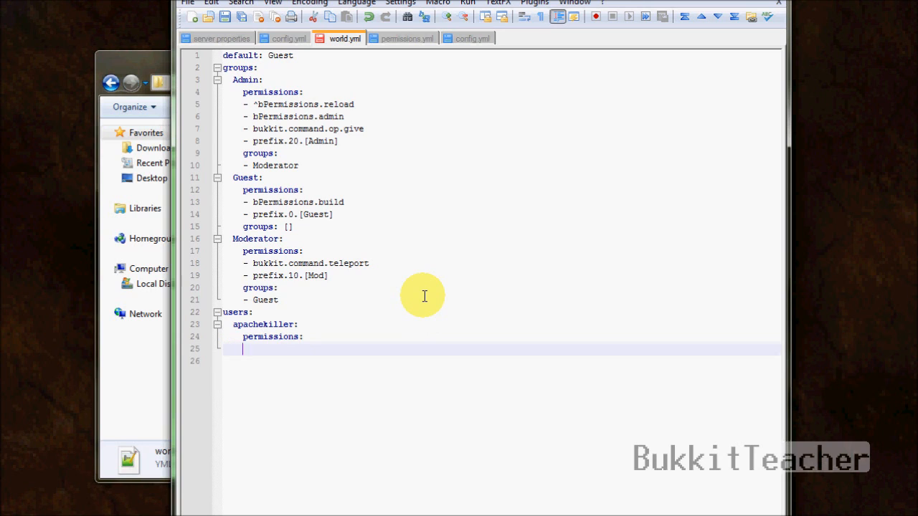
{"action": "type", "text": "groups:"}
{"action": "key", "text": "Return"}
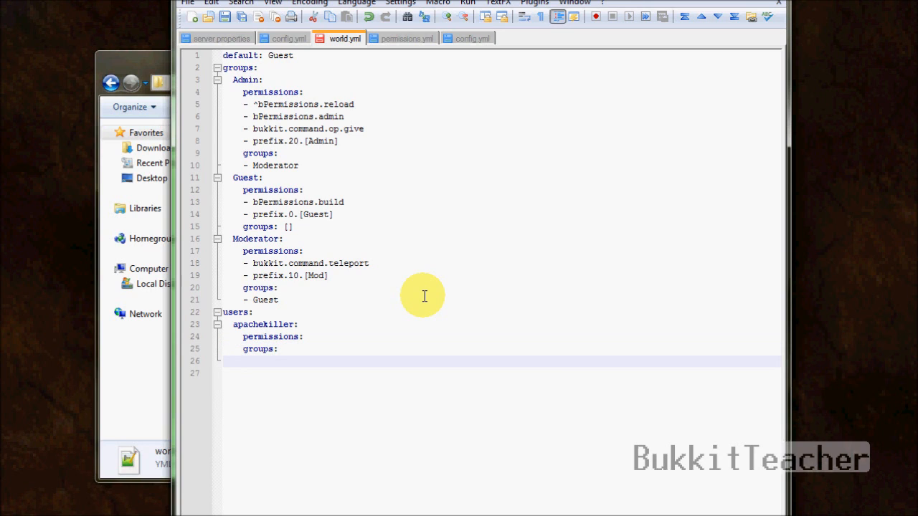
{"action": "type", "text": "- Moderator"}
{"action": "key", "text": "Return"}
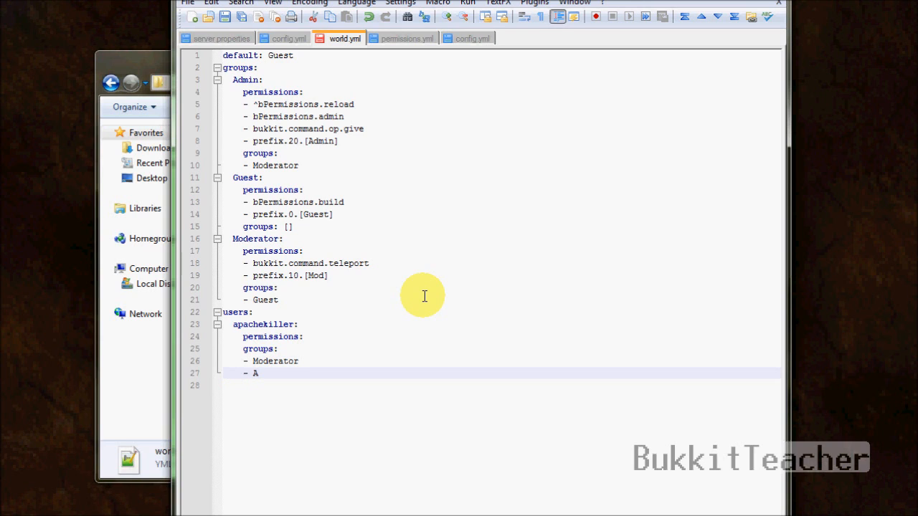
{"action": "type", "text": "- A"}
{"action": "key", "text": "BackSpace"}
{"action": "type", "text": "Guest"}
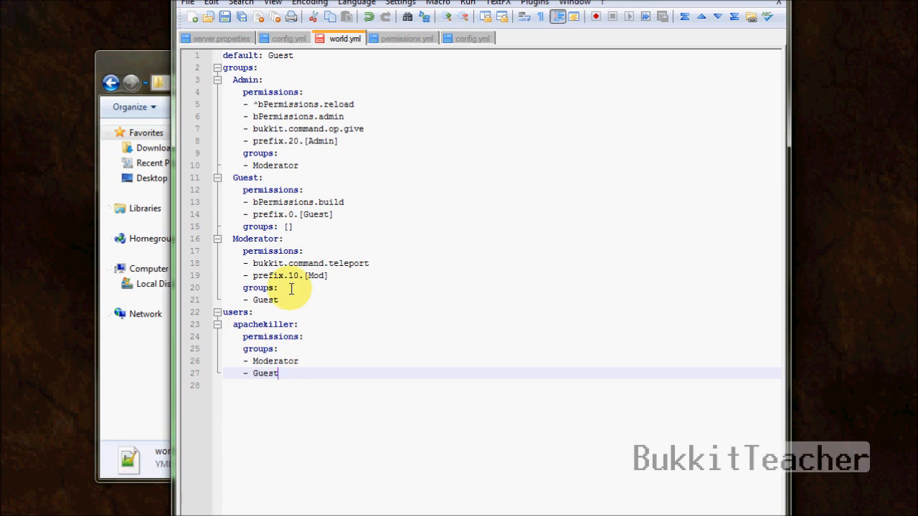
Step: Delete the player's Guest group line and add a bukkit.command.time line under permissions:
{"action": "left_click_drag", "start_coordinate": [307, 369], "coordinate": [165, 369]}
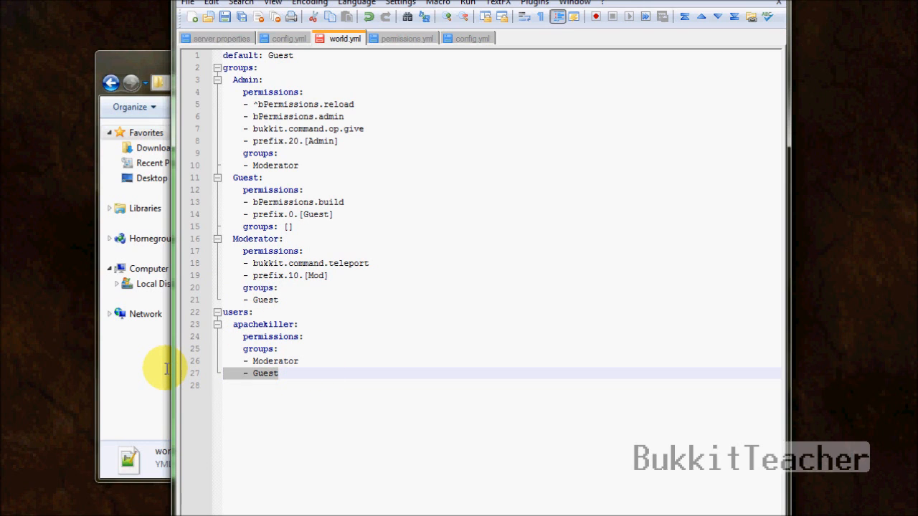
{"action": "key", "text": "BackSpace"}
{"action": "key", "text": "BackSpace"}
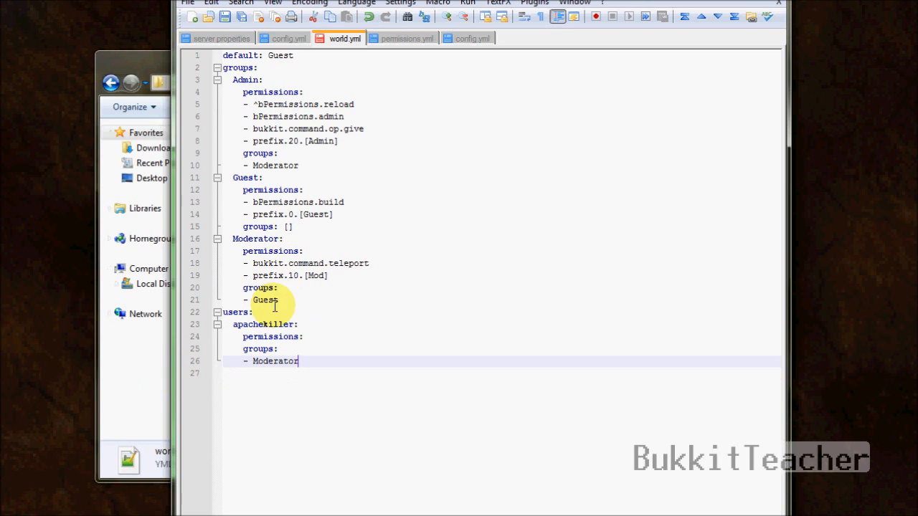
{"action": "left_click", "coordinate": [277, 300]}
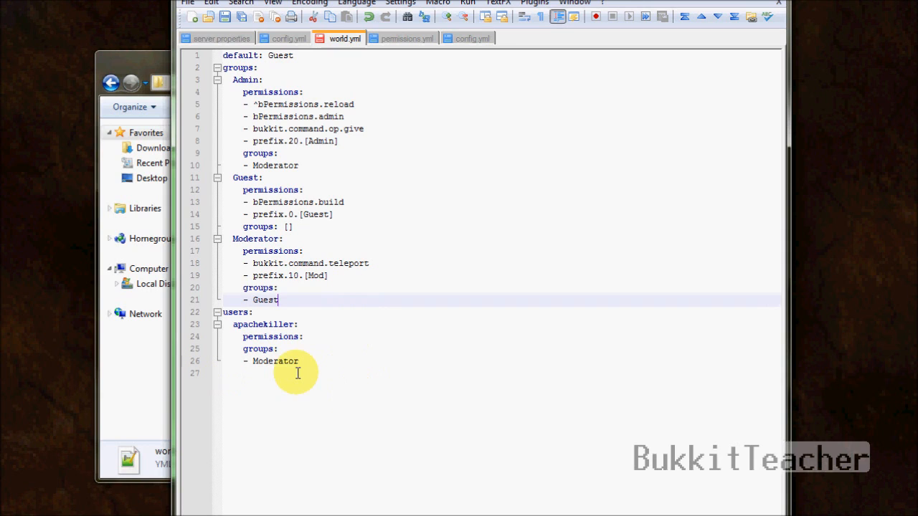
{"action": "left_click", "coordinate": [338, 342]}
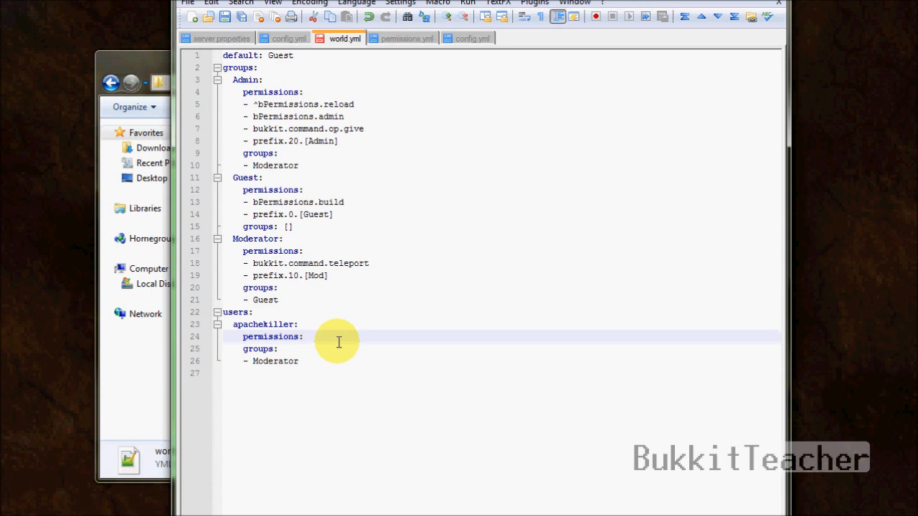
{"action": "key", "text": "Return"}
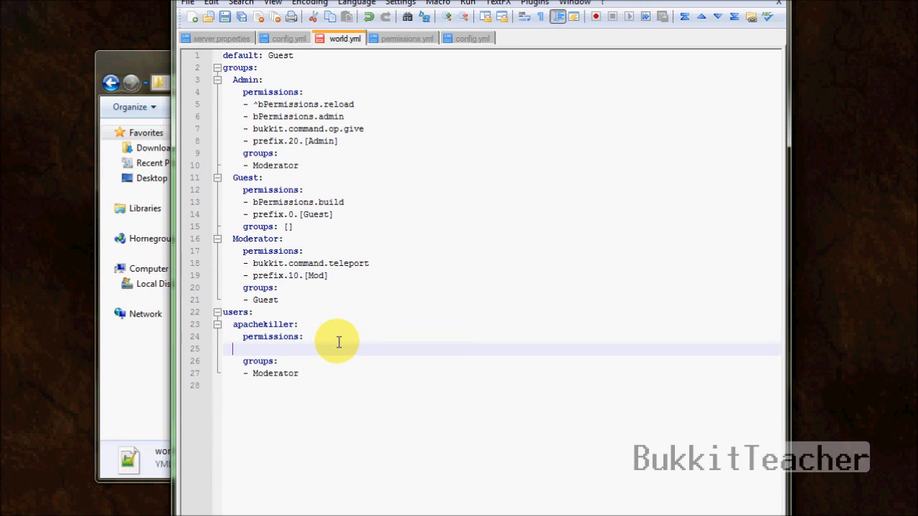
{"action": "type", "text": "- bukkit.command. time"}
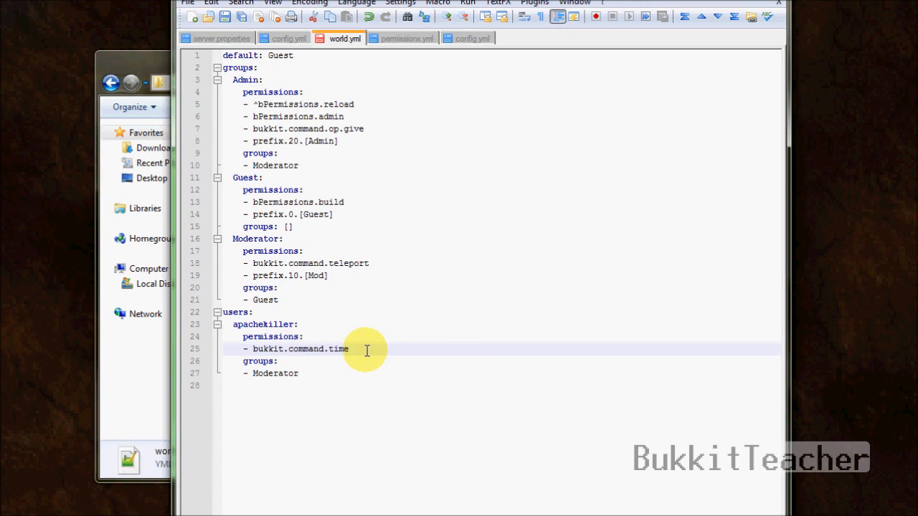
Step: Remove the bukkit.command.time permission and the extra blank line after Moderator
{"action": "left_click_drag", "start_coordinate": [365, 349], "coordinate": [137, 344]}
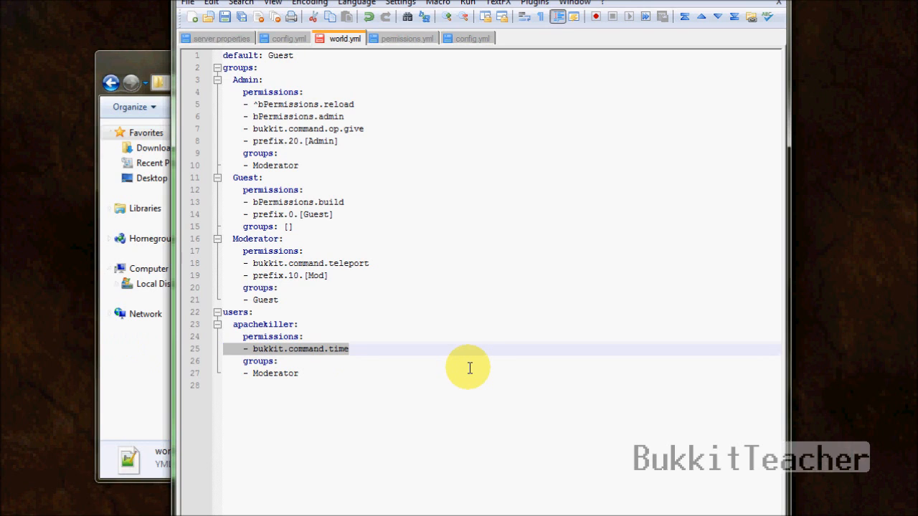
{"action": "key", "text": "BackSpace"}
{"action": "key", "text": "BackSpace"}
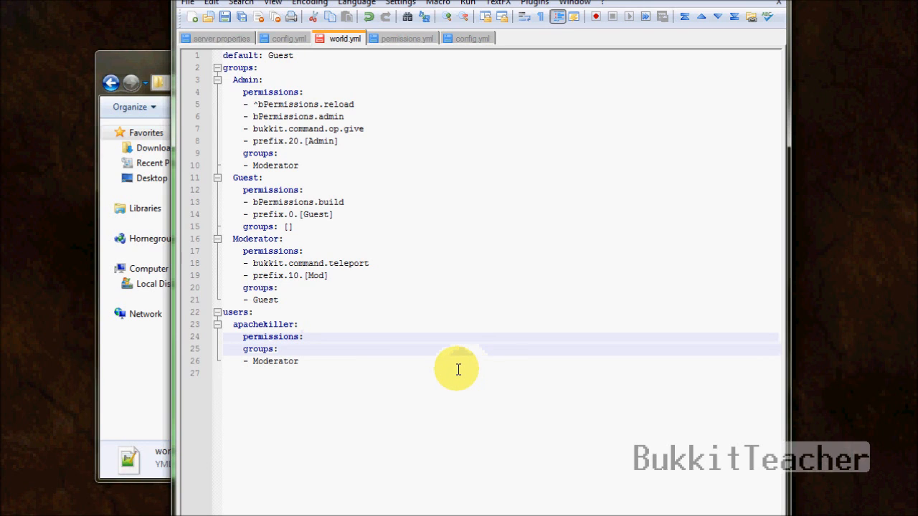
{"action": "left_click", "coordinate": [339, 356]}
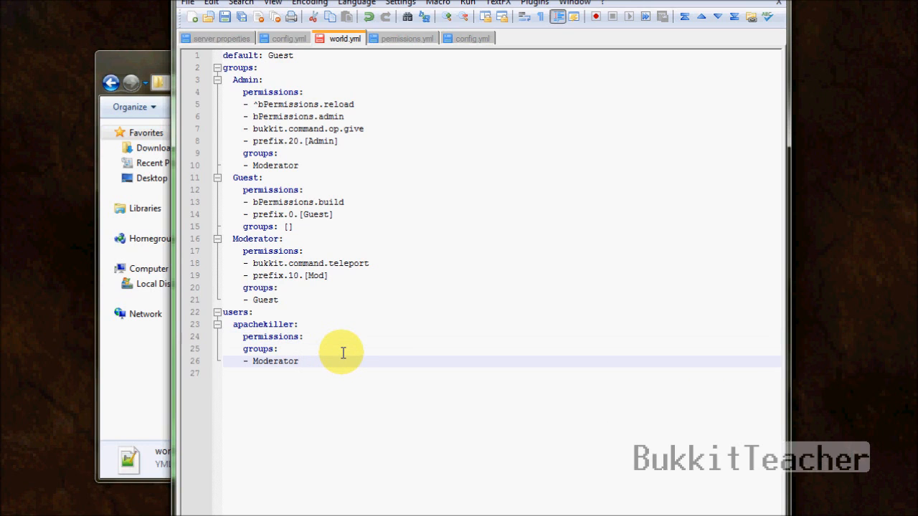
{"action": "key", "text": "Return"}
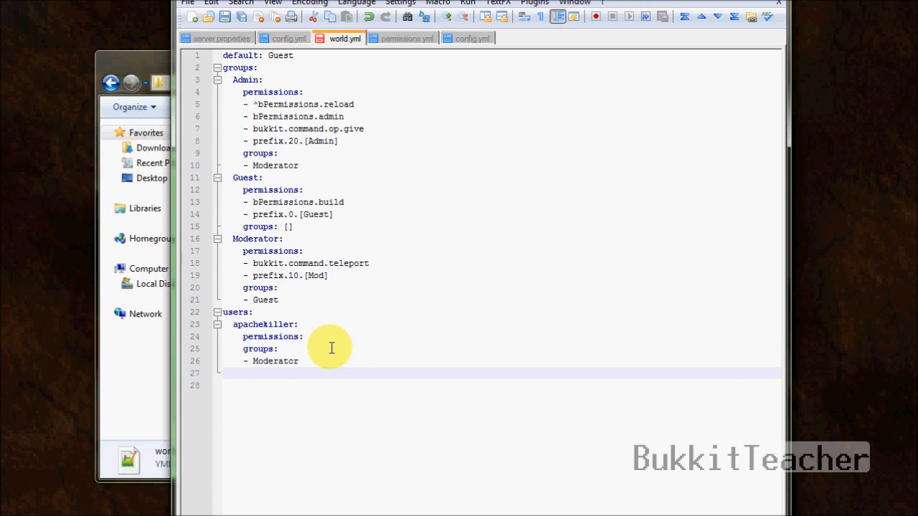
{"action": "key", "text": "BackSpace"}
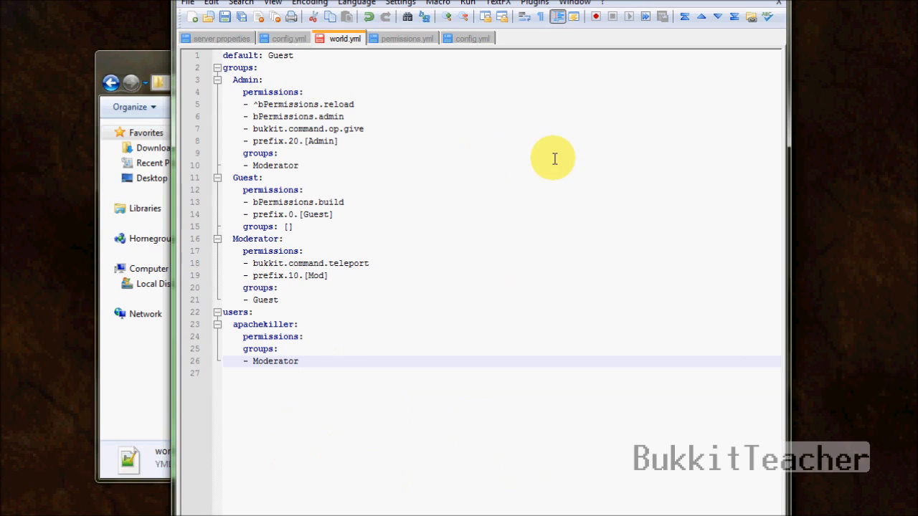
Step: Save the edited world.yml
{"action": "left_click", "coordinate": [509, 145]}
{"action": "left_click", "coordinate": [469, 345]}
{"action": "left_click", "coordinate": [463, 337]}
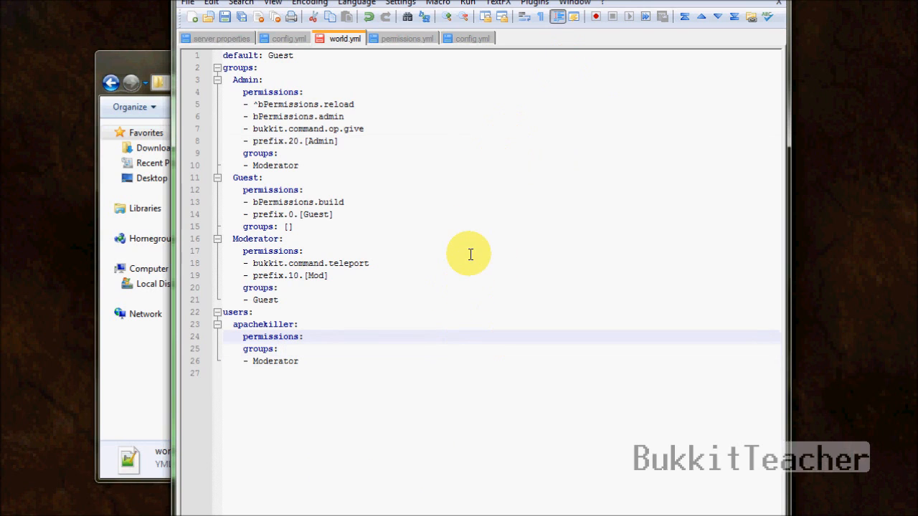
{"action": "left_click", "coordinate": [310, 376]}
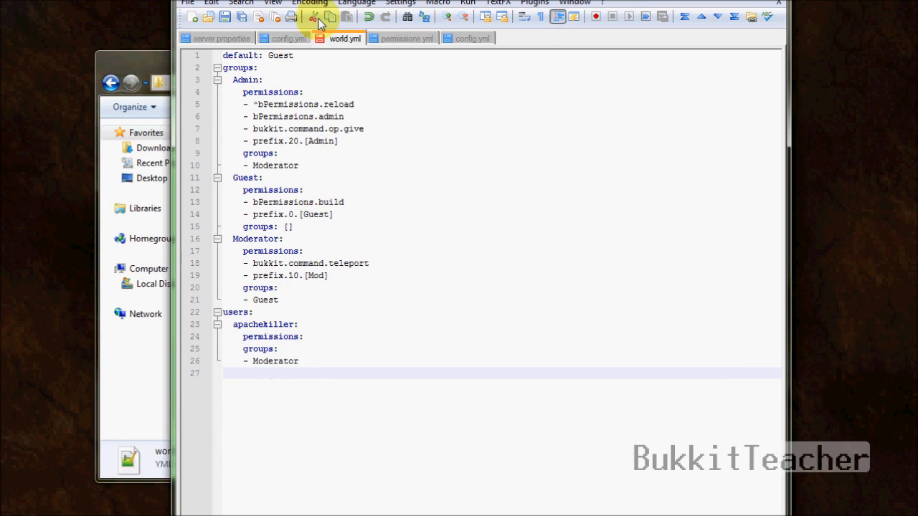
{"action": "left_click", "coordinate": [288, 128]}
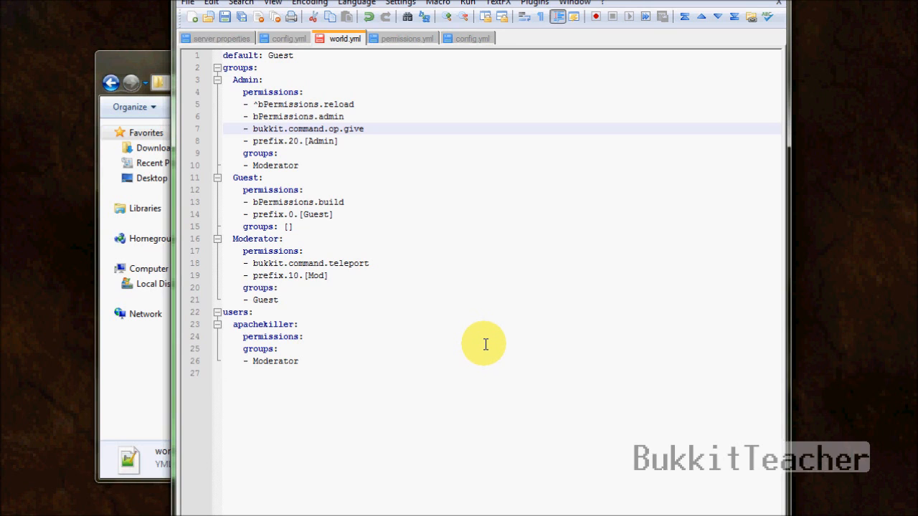
{"action": "left_click", "coordinate": [227, 16]}
Step: Open config.yml, then minimize Notepad++ to show the bPermissions folder
{"action": "left_click", "coordinate": [779, 3]}
{"action": "double_click", "coordinate": [313, 150]}
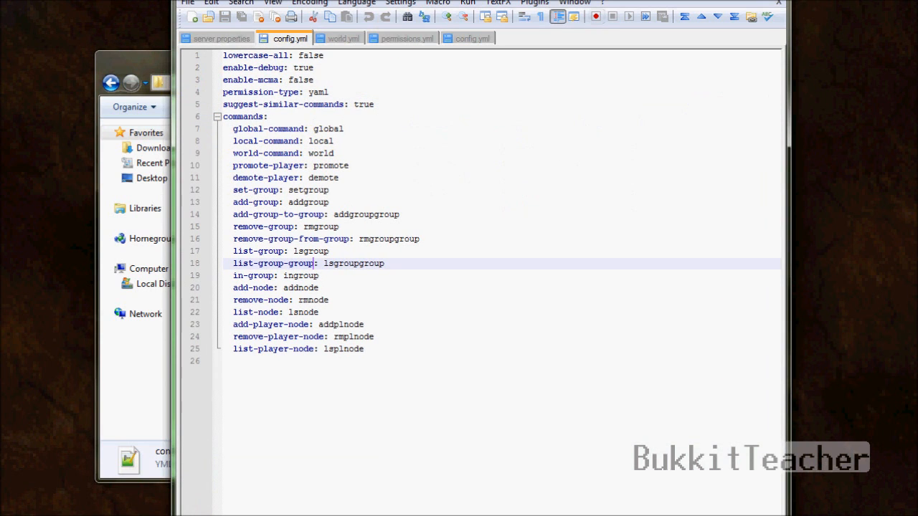
{"action": "left_click", "coordinate": [726, 1]}
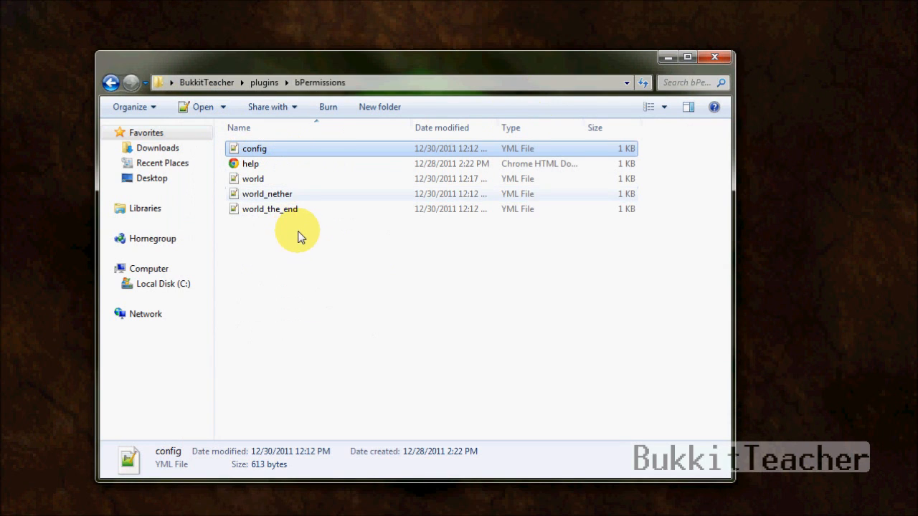
Step: Open world_nether.yml from the bPermissions folder in Notepad++
{"action": "left_click", "coordinate": [296, 232]}
{"action": "left_click", "coordinate": [287, 183]}
{"action": "left_click", "coordinate": [294, 206]}
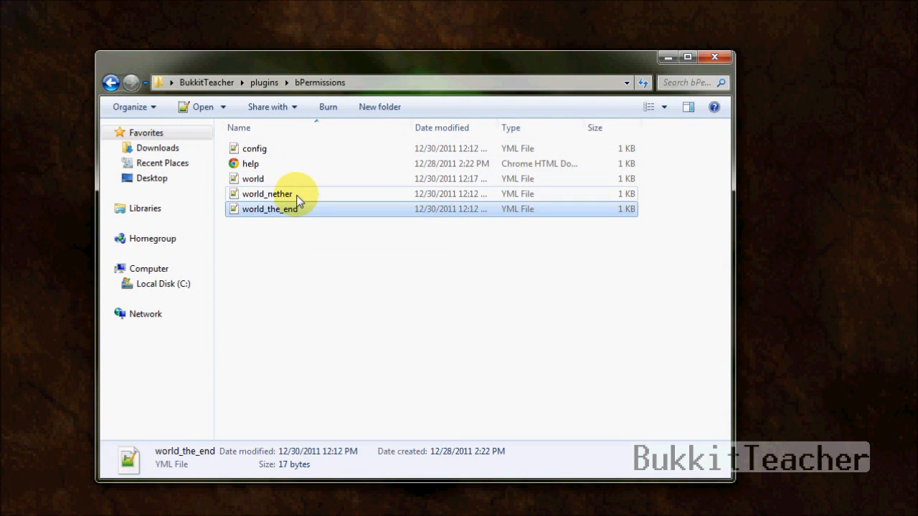
{"action": "left_click", "coordinate": [296, 195]}
{"action": "left_click", "coordinate": [295, 180]}
{"action": "left_click", "coordinate": [310, 198]}
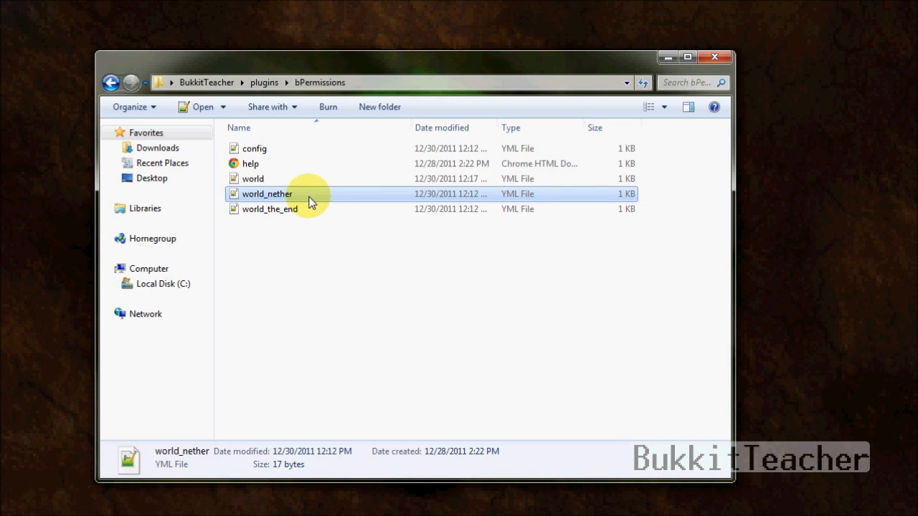
{"action": "double_click", "coordinate": [304, 198]}
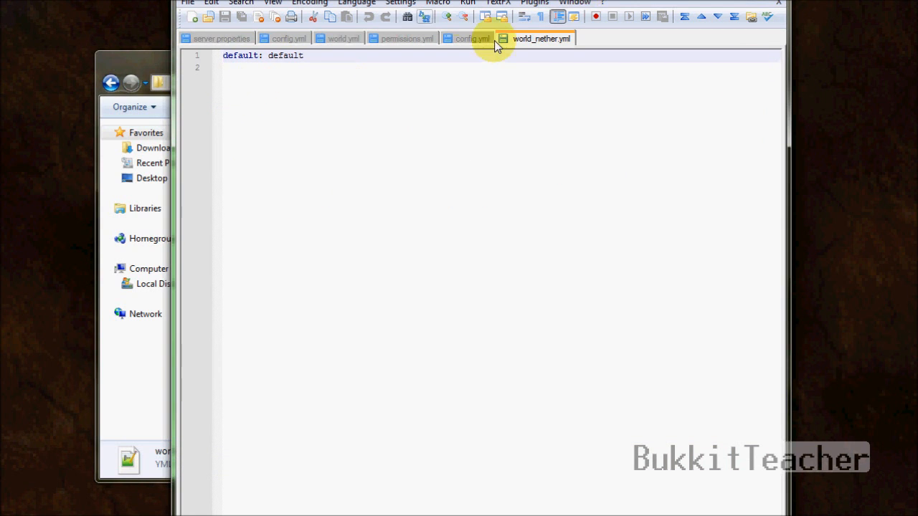
Step: Confirm world_nether.yml holds only default: default, then open config.yml
{"action": "left_click_drag", "start_coordinate": [548, 0], "coordinate": [738, 0]}
{"action": "left_click", "coordinate": [268, 180]}
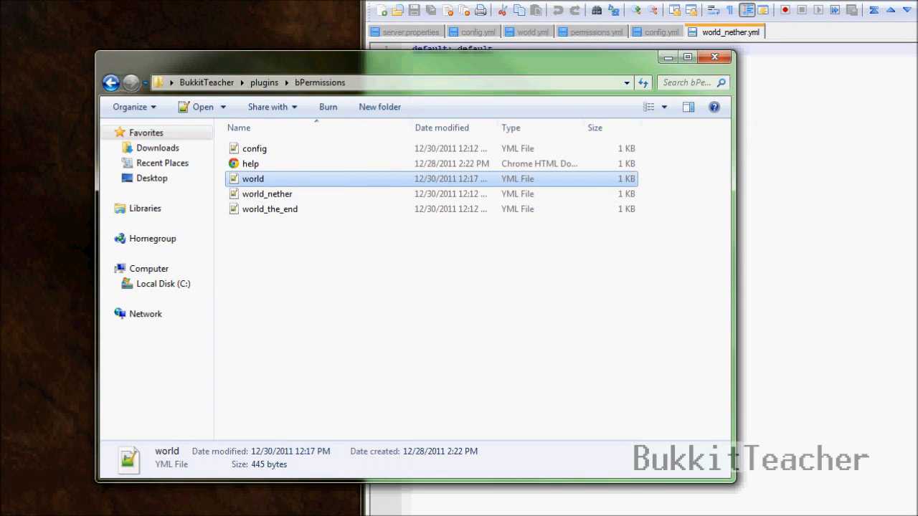
{"action": "left_click", "coordinate": [838, 0]}
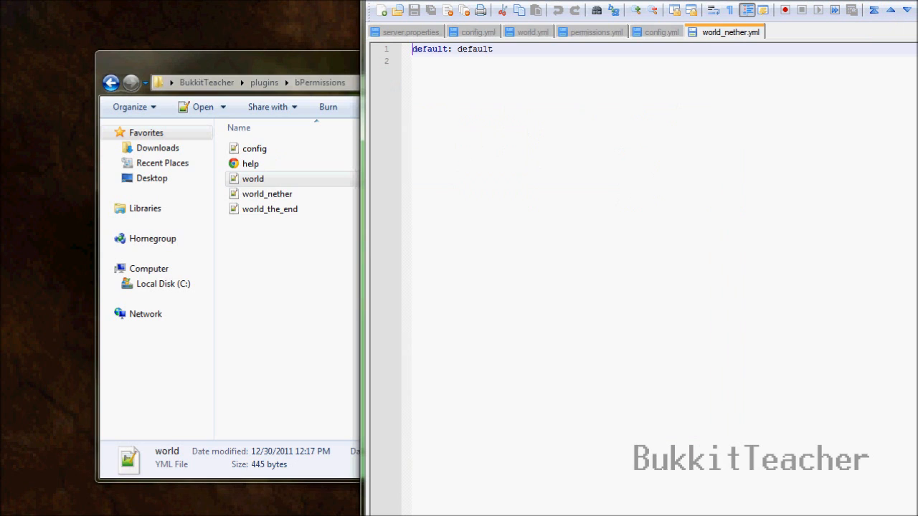
{"action": "left_click", "coordinate": [506, 76]}
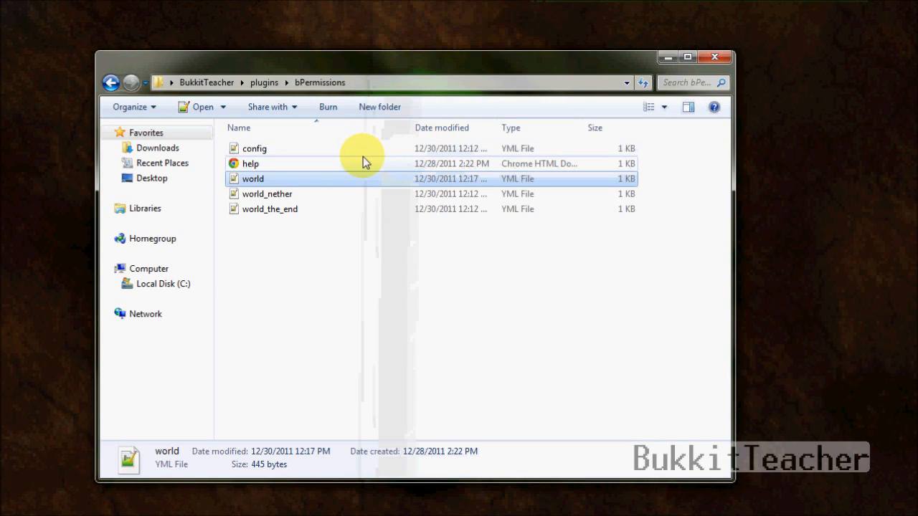
{"action": "left_click", "coordinate": [357, 151]}
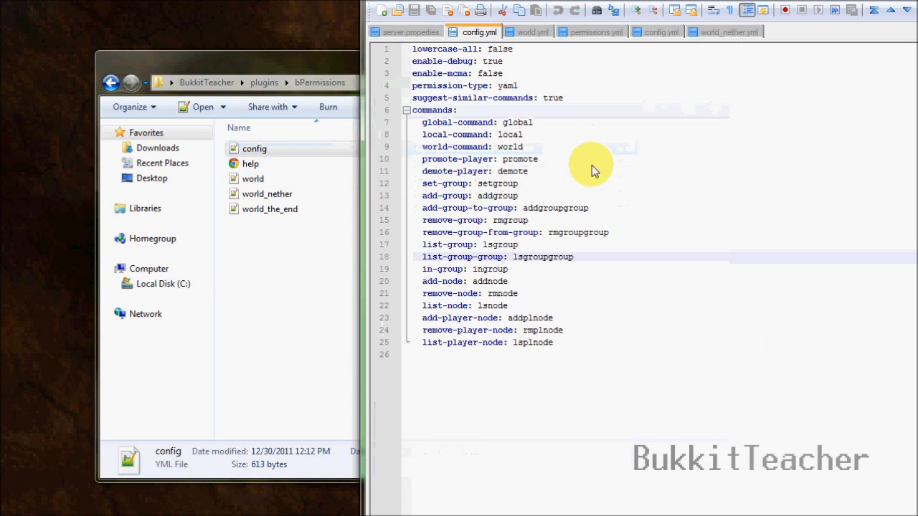
Step: After line 25 of config.yml, add a mirrors: section containing world_nether: world
{"action": "left_click", "coordinate": [588, 260]}
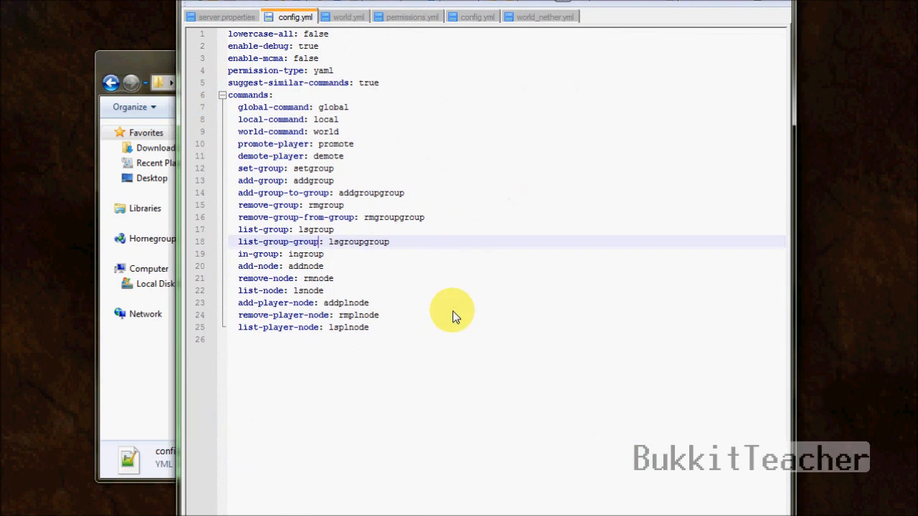
{"action": "left_click", "coordinate": [453, 323]}
{"action": "key", "text": "Return"}
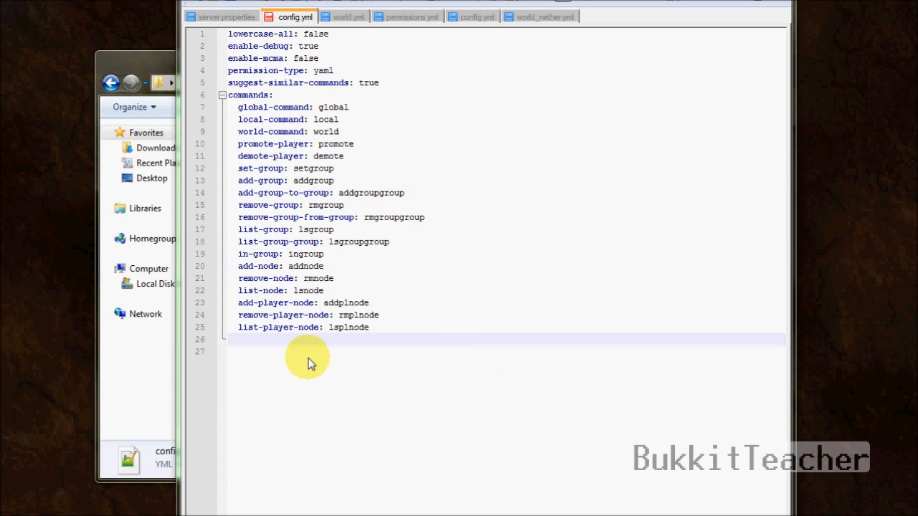
{"action": "type", "text": "mi"}
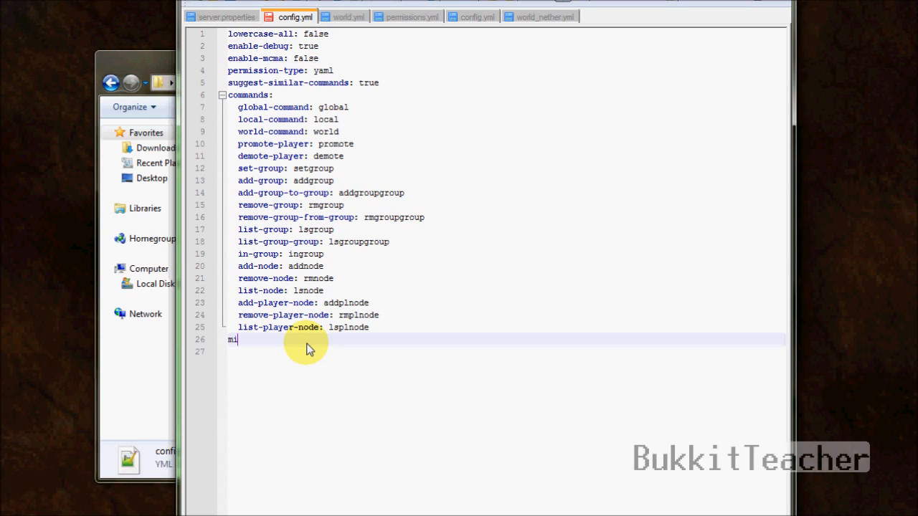
{"action": "type", "text": "rrors:"}
{"action": "key", "text": "Return"}
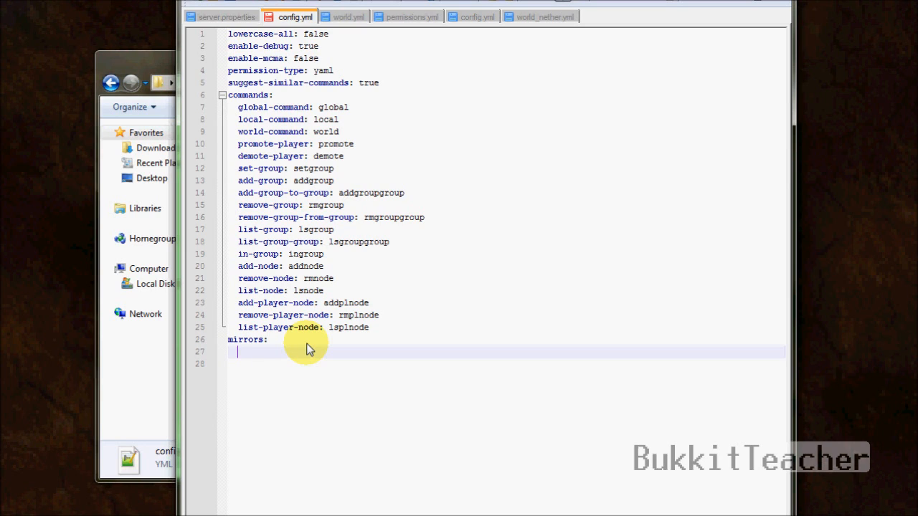
{"action": "type", "text": "world_nether: world"}
Step: Add a world_the_end: world line under world_nether and delete the trailing empty line
{"action": "left_click", "coordinate": [356, 344]}
{"action": "left_click_drag", "start_coordinate": [239, 353], "coordinate": [311, 357]}
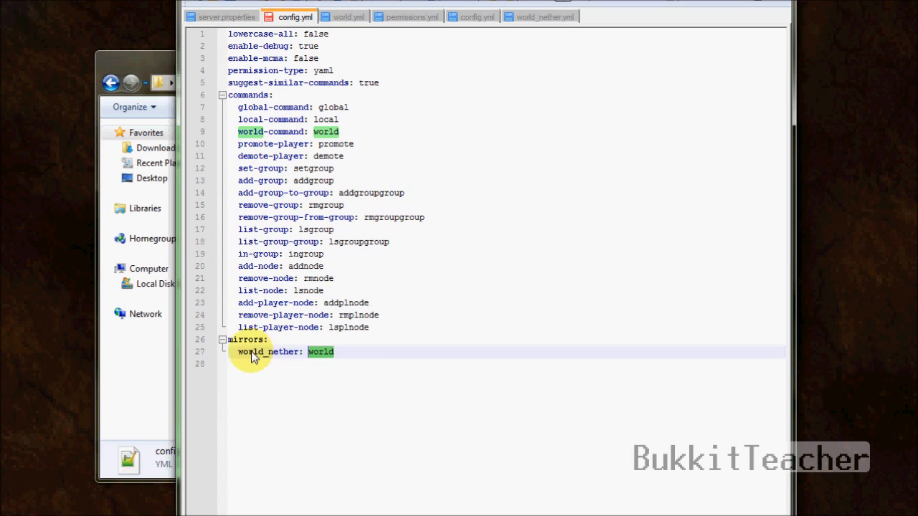
{"action": "left_click_drag", "start_coordinate": [240, 353], "coordinate": [301, 356]}
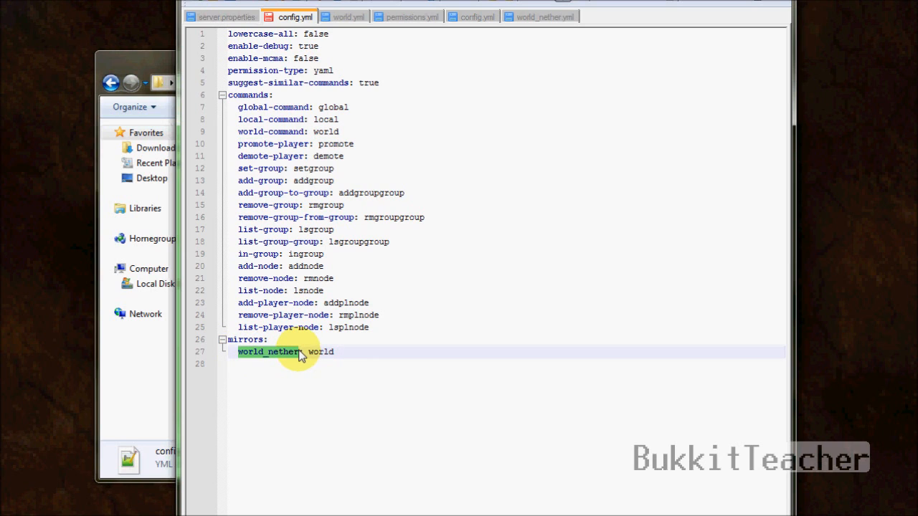
{"action": "left_click", "coordinate": [363, 357]}
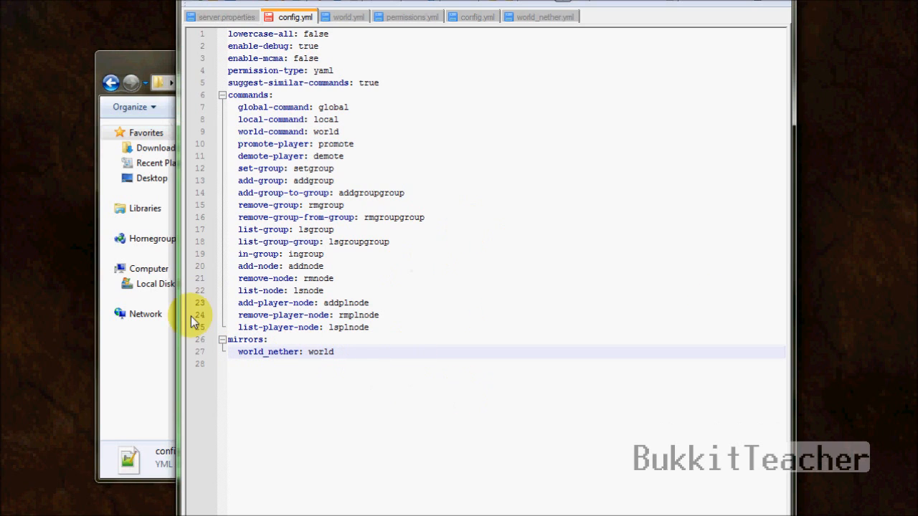
{"action": "key", "text": "Return"}
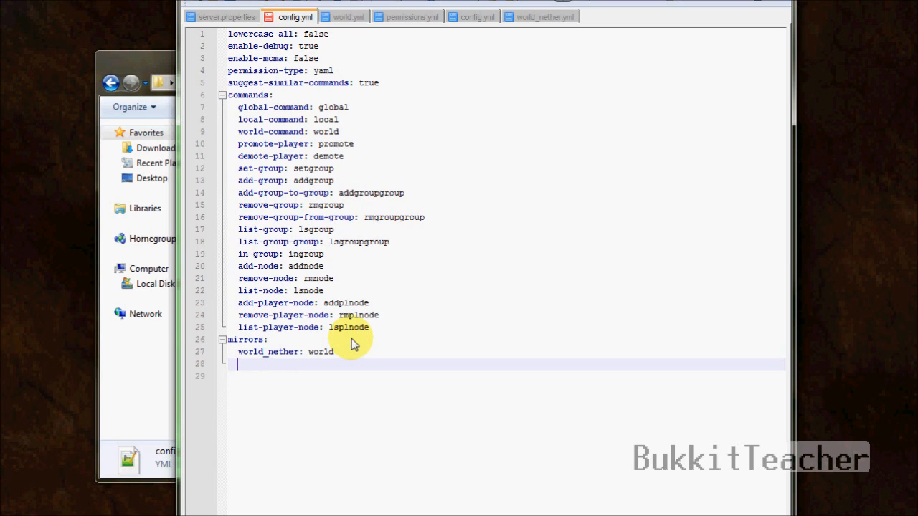
{"action": "type", "text": "world_the_end: world"}
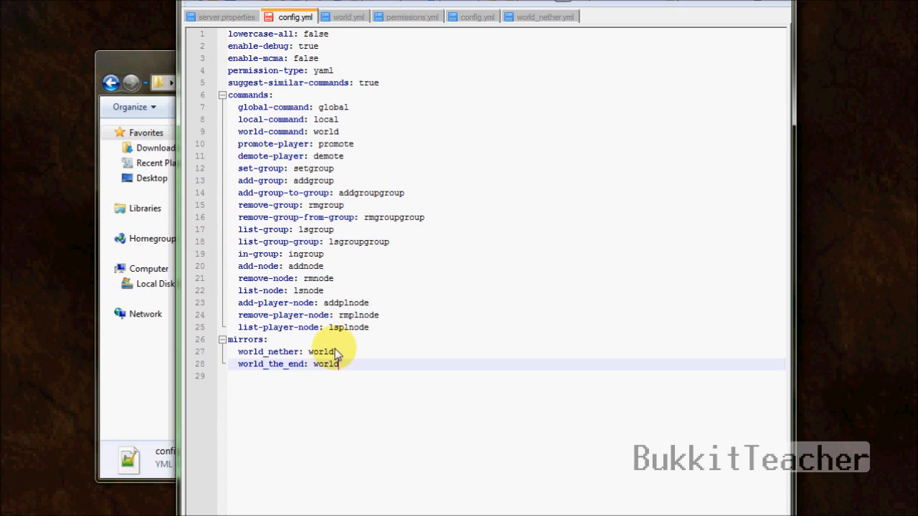
{"action": "left_click_drag", "start_coordinate": [234, 367], "coordinate": [265, 367]}
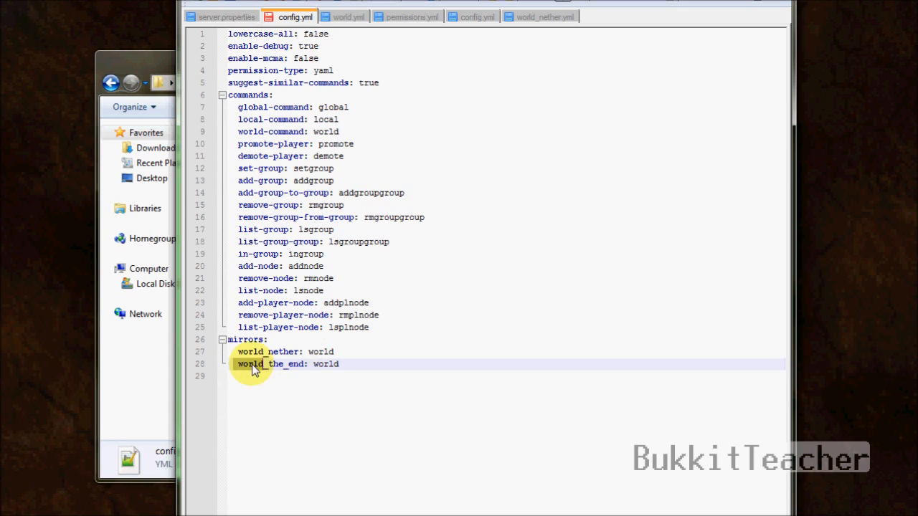
{"action": "left_click", "coordinate": [350, 367]}
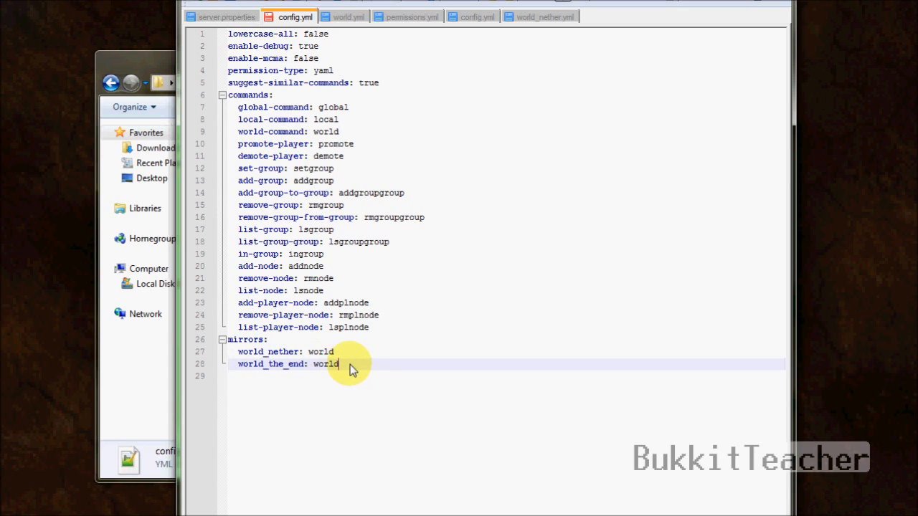
{"action": "left_click_drag", "start_coordinate": [350, 367], "coordinate": [319, 367]}
{"action": "left_click", "coordinate": [424, 371]}
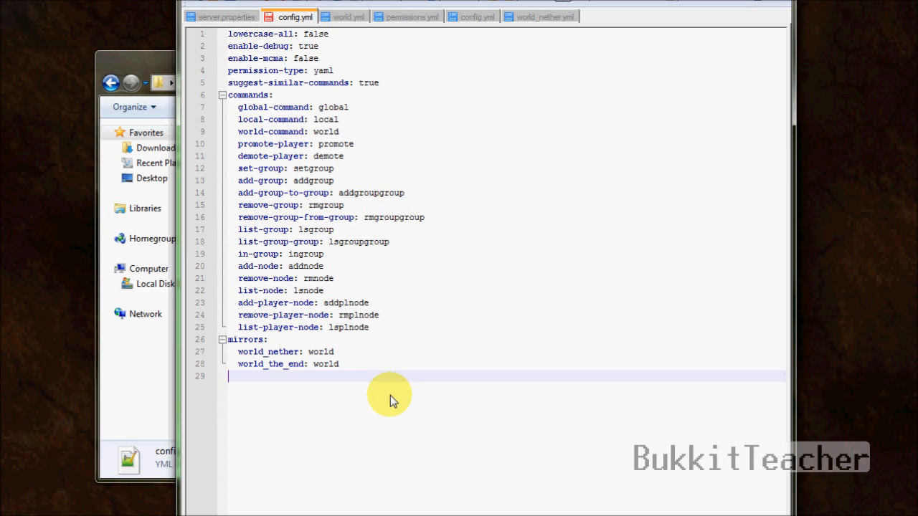
{"action": "key", "text": "BackSpace"}
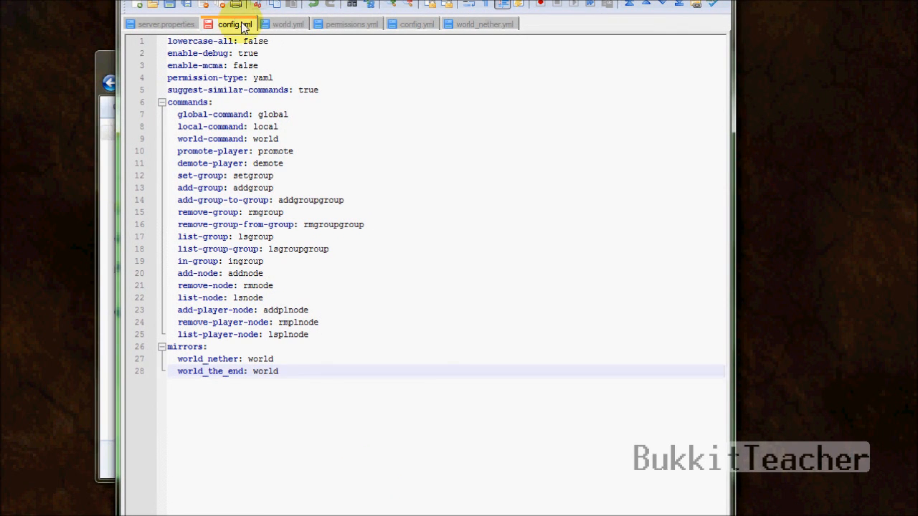
Step: Save config.yml with both mirror entries
{"action": "left_click", "coordinate": [170, 5]}
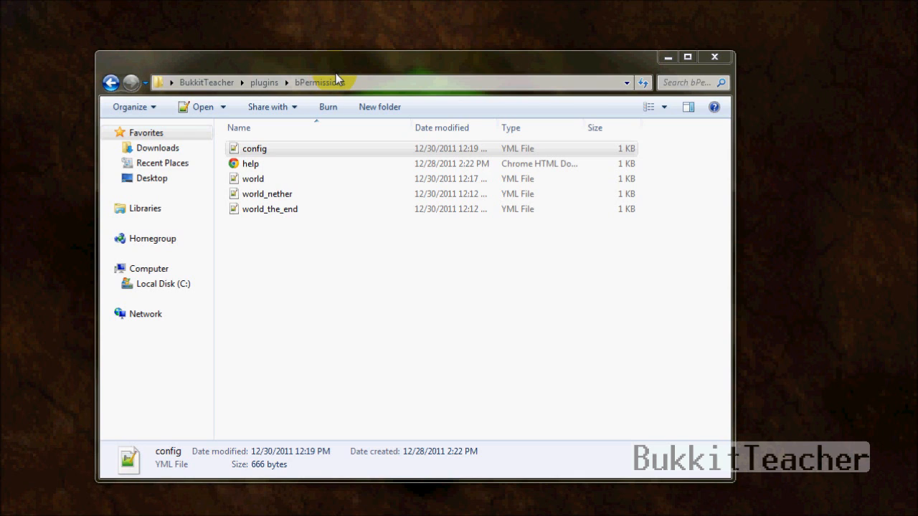
Step: Drag bChatManager-1.2 from the desktop into the plugins folder, then return to BukkitTeacher
{"action": "left_click", "coordinate": [111, 82]}
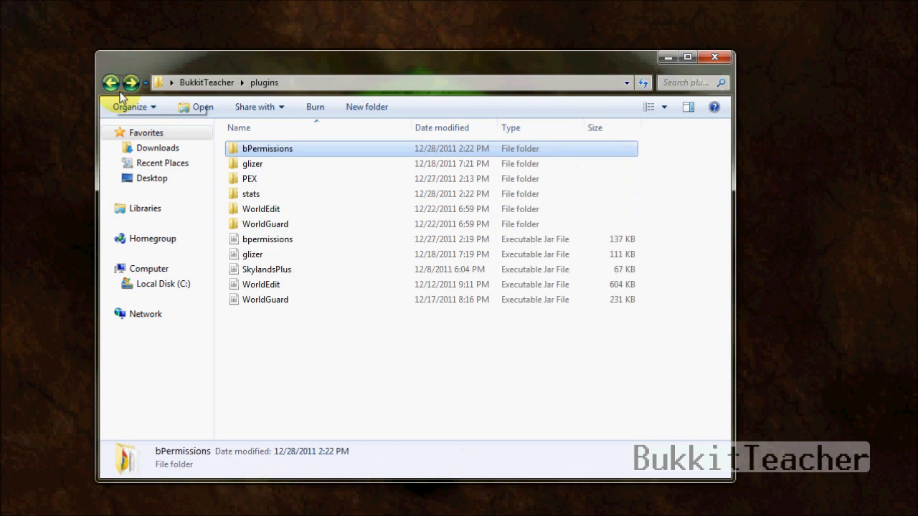
{"action": "left_click_drag", "start_coordinate": [315, 73], "coordinate": [455, 86]}
{"action": "left_click", "coordinate": [140, 316]}
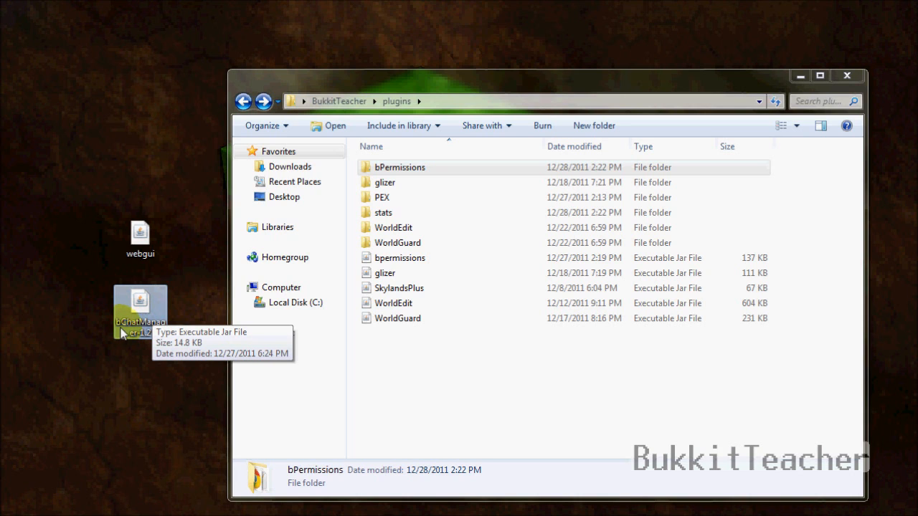
{"action": "left_click_drag", "start_coordinate": [139, 328], "coordinate": [454, 373]}
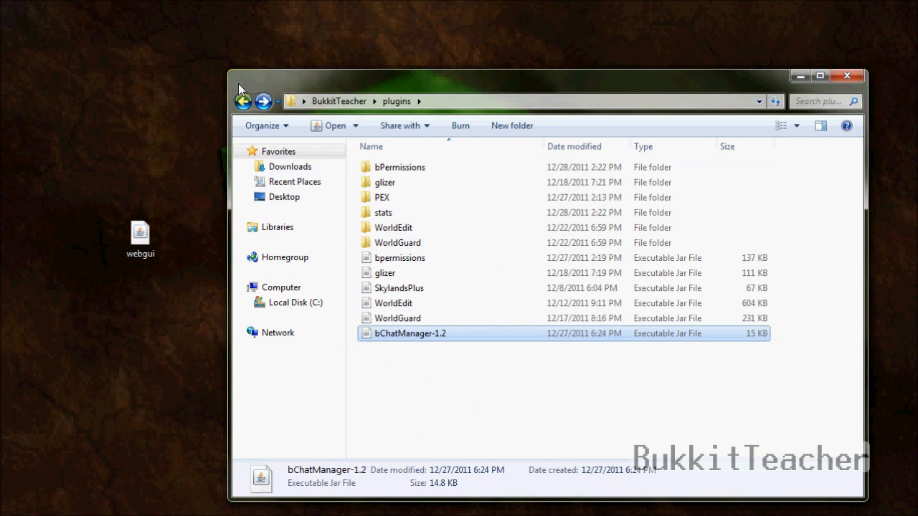
{"action": "left_click", "coordinate": [245, 104]}
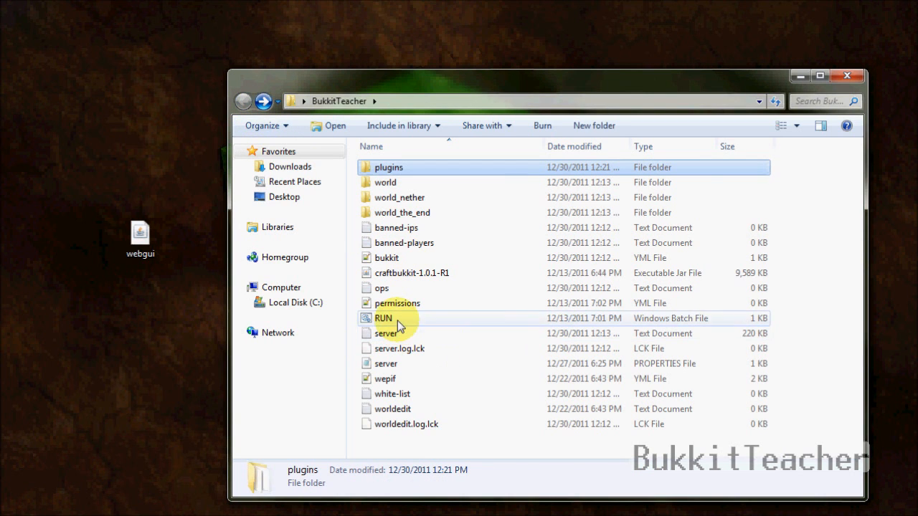
Step: Run the server once via RUN, then open plugins/bChatManager/config.yml in Notepad++
{"action": "double_click", "coordinate": [397, 321]}
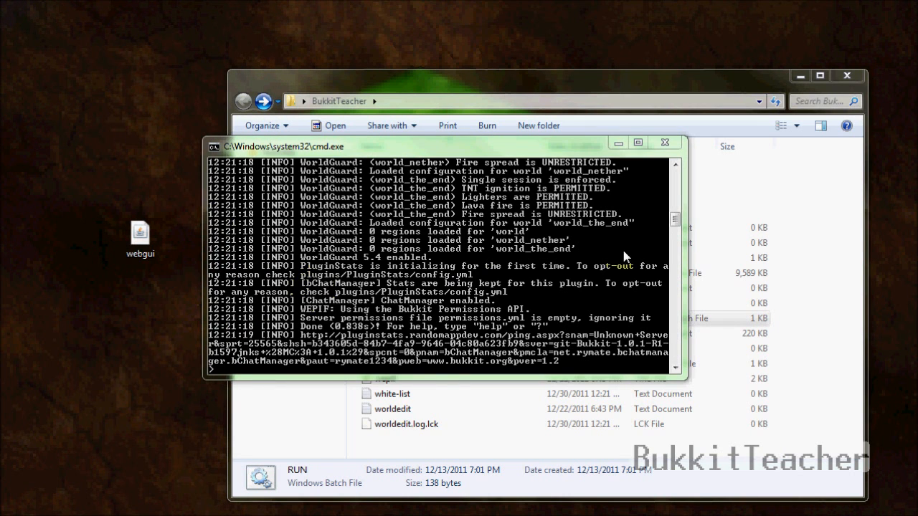
{"action": "left_click", "coordinate": [668, 144]}
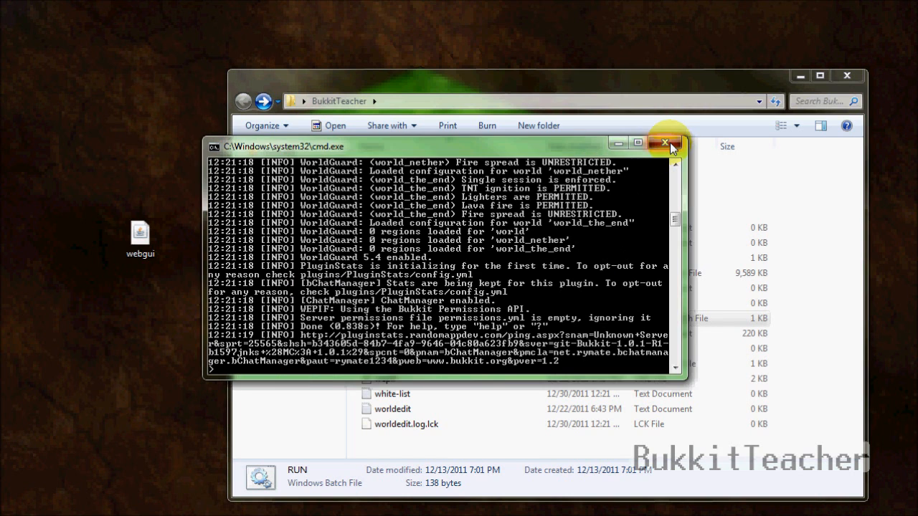
{"action": "double_click", "coordinate": [396, 171]}
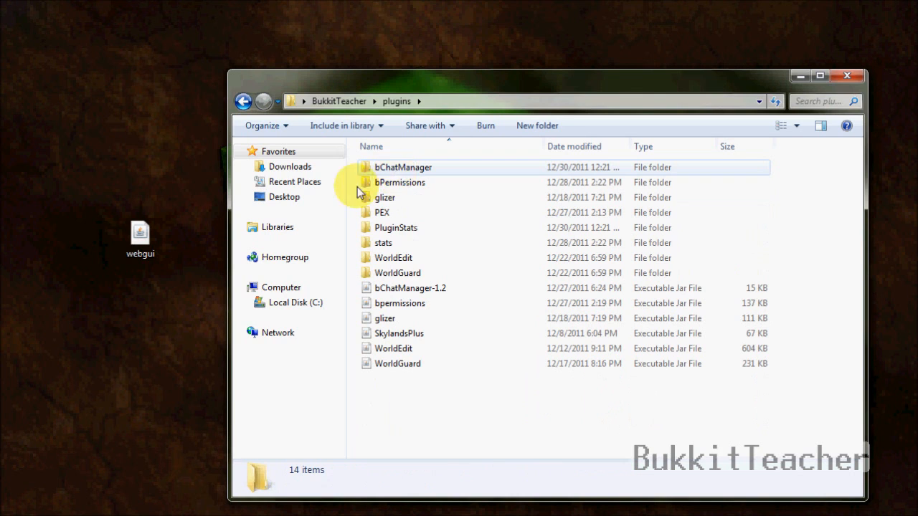
{"action": "left_click", "coordinate": [387, 167]}
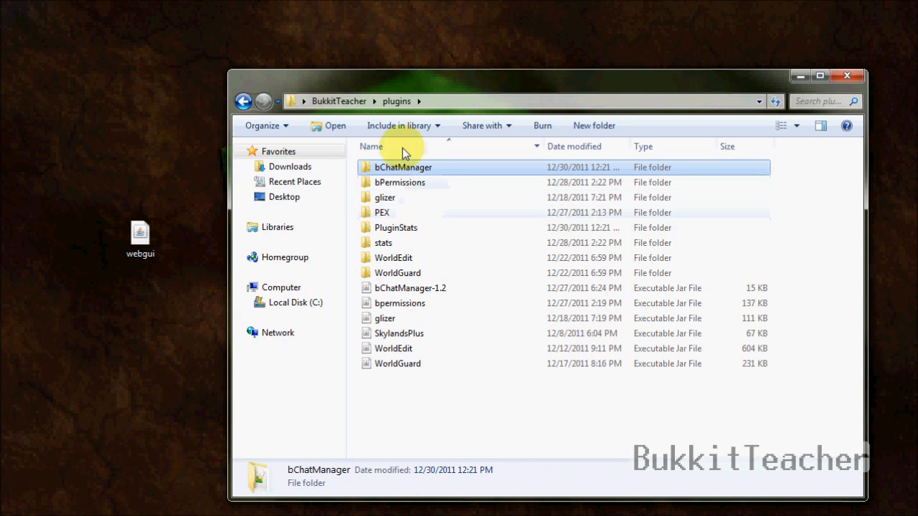
{"action": "double_click", "coordinate": [416, 172]}
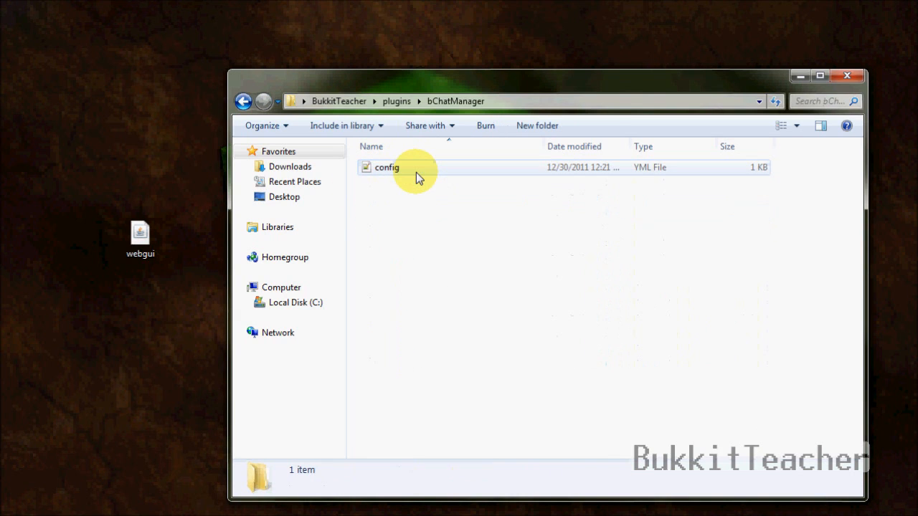
{"action": "double_click", "coordinate": [416, 172]}
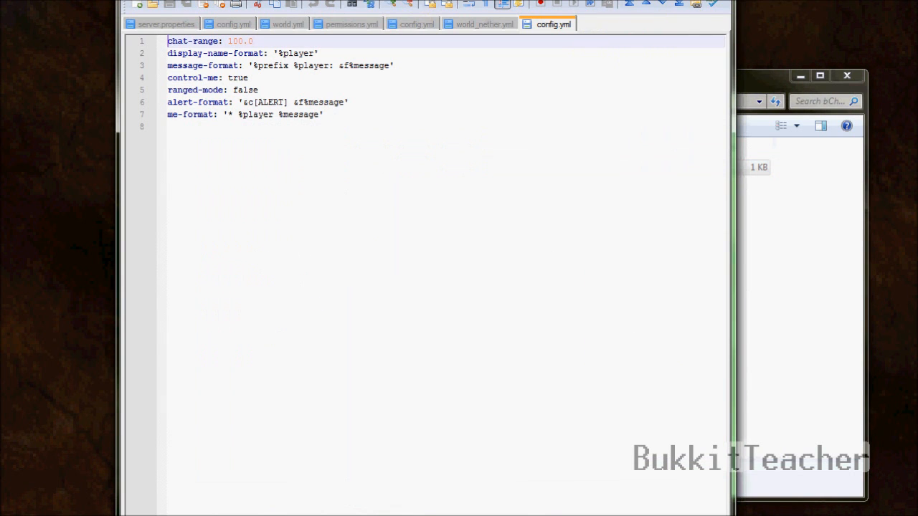
{"action": "left_click_drag", "start_coordinate": [431, 0], "coordinate": [457, 1]}
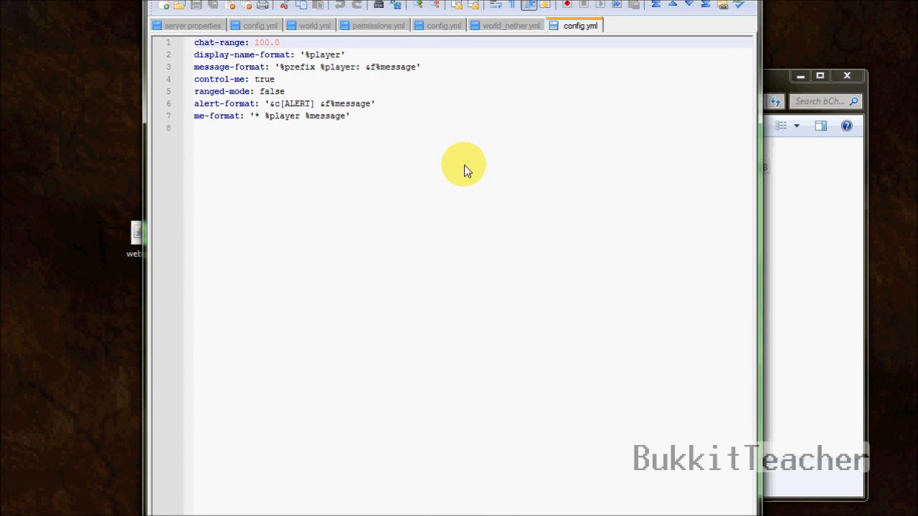
{"action": "left_click", "coordinate": [450, 117]}
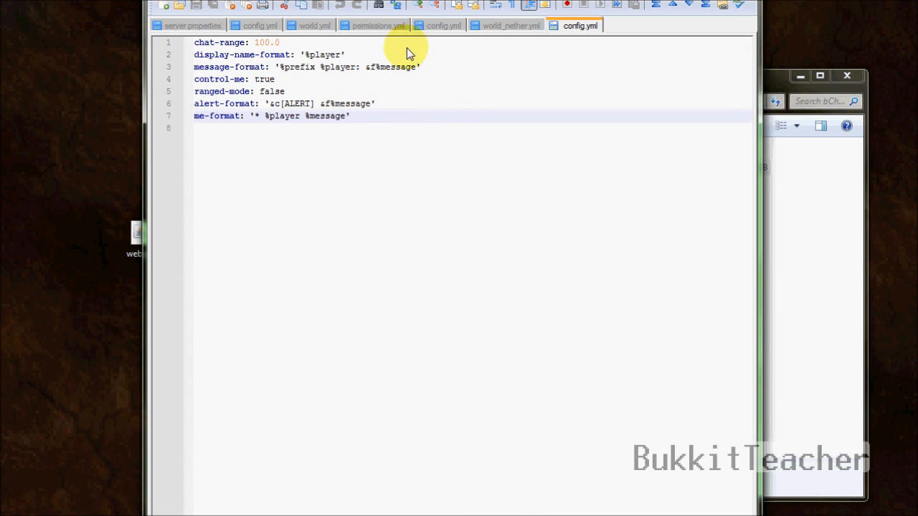
{"action": "left_click", "coordinate": [301, 47]}
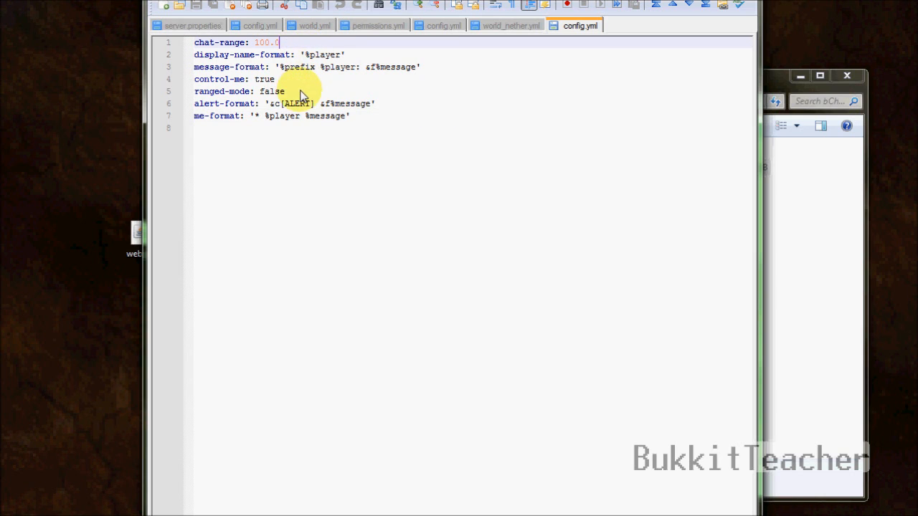
{"action": "left_click_drag", "start_coordinate": [301, 93], "coordinate": [194, 92]}
{"action": "left_click", "coordinate": [356, 94]}
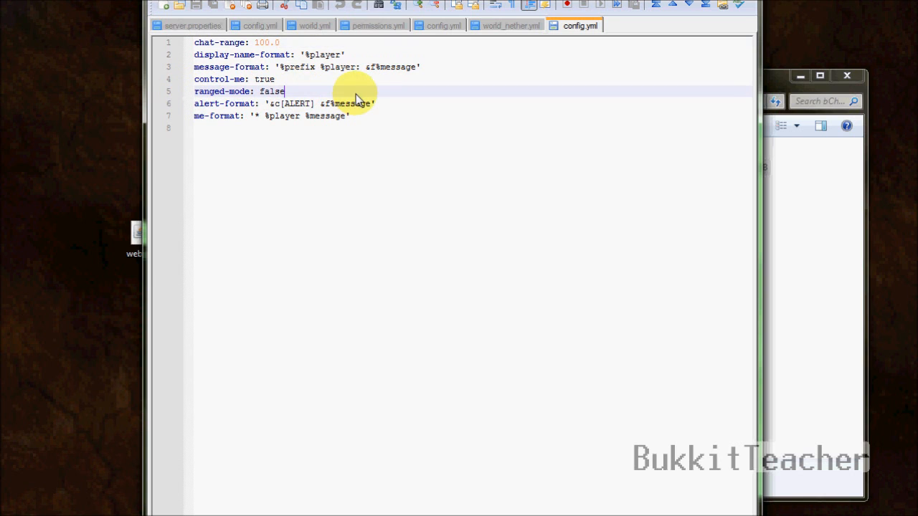
{"action": "left_click", "coordinate": [291, 47]}
{"action": "left_click_drag", "start_coordinate": [250, 43], "coordinate": [185, 44]}
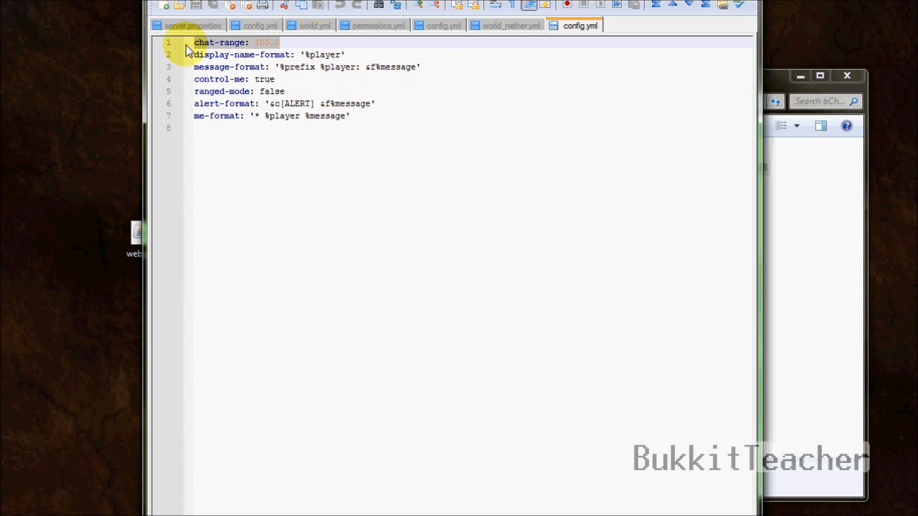
{"action": "left_click_drag", "start_coordinate": [305, 94], "coordinate": [155, 90]}
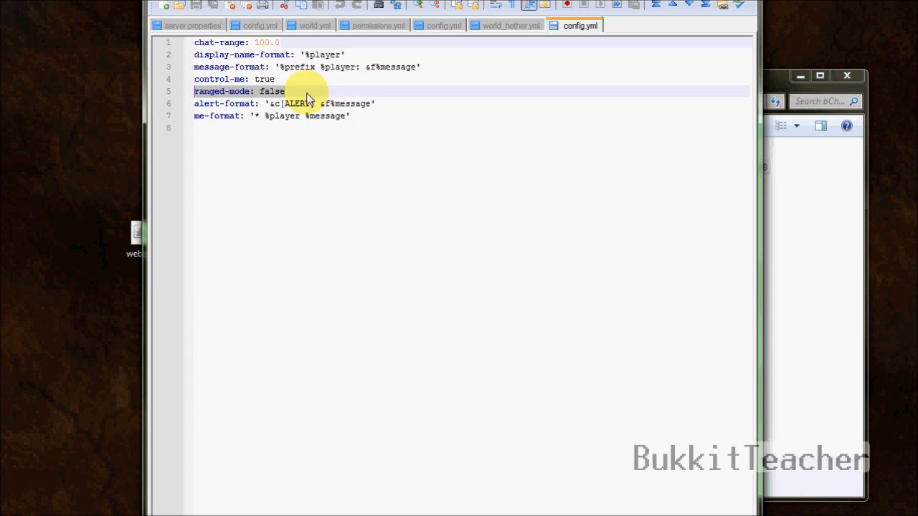
{"action": "left_click", "coordinate": [272, 93]}
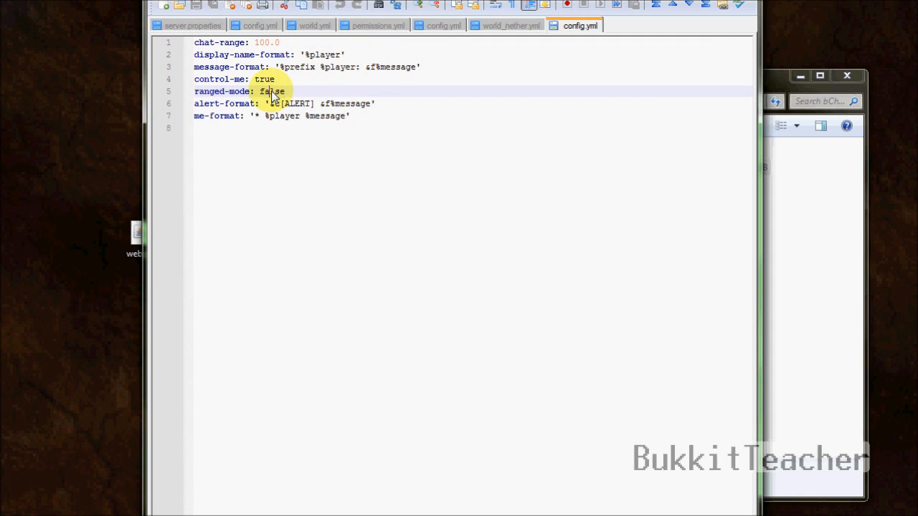
{"action": "left_click", "coordinate": [311, 46]}
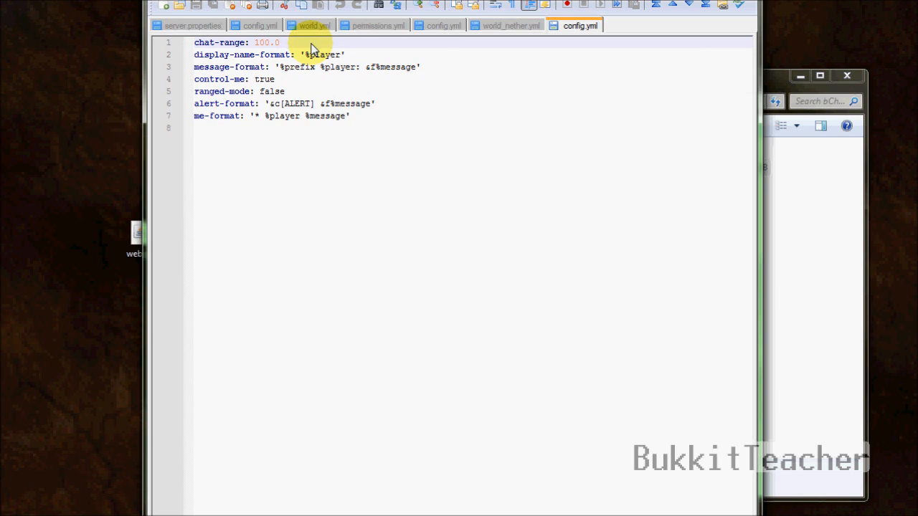
{"action": "left_click_drag", "start_coordinate": [251, 43], "coordinate": [295, 48]}
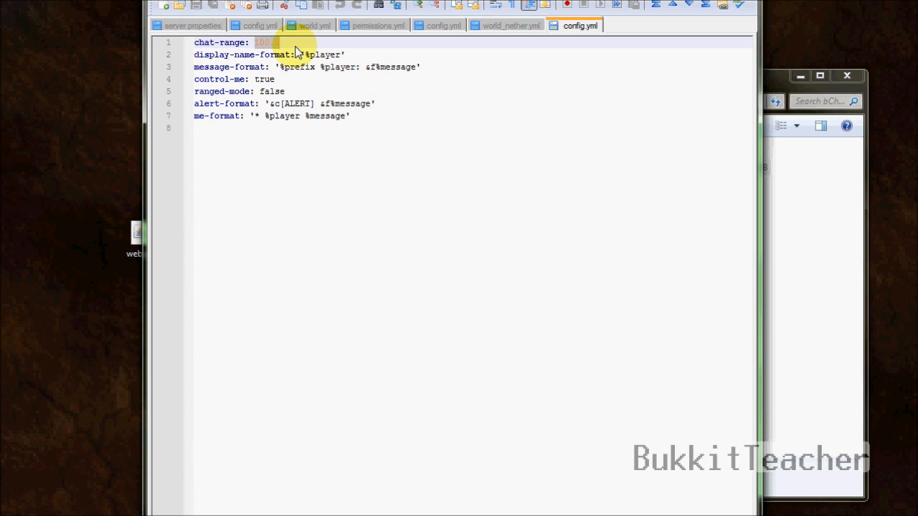
{"action": "left_click", "coordinate": [295, 94]}
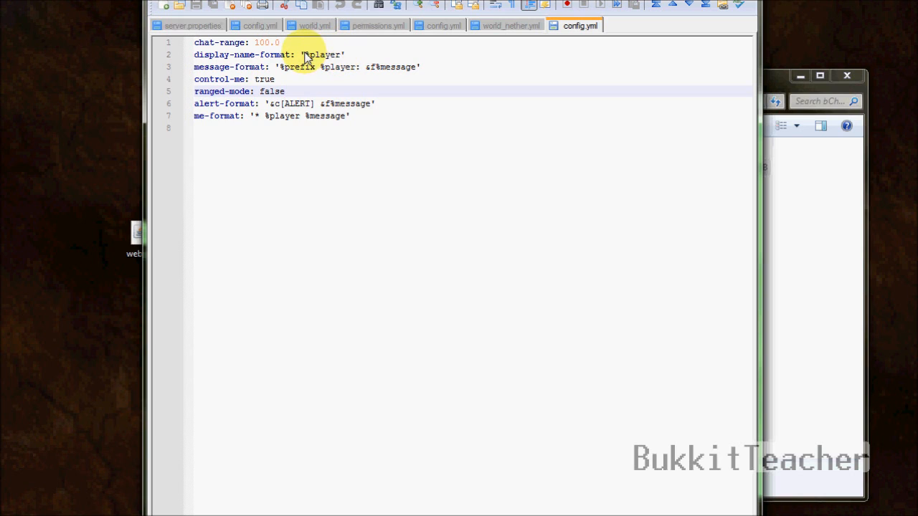
{"action": "left_click_drag", "start_coordinate": [304, 55], "coordinate": [340, 55]}
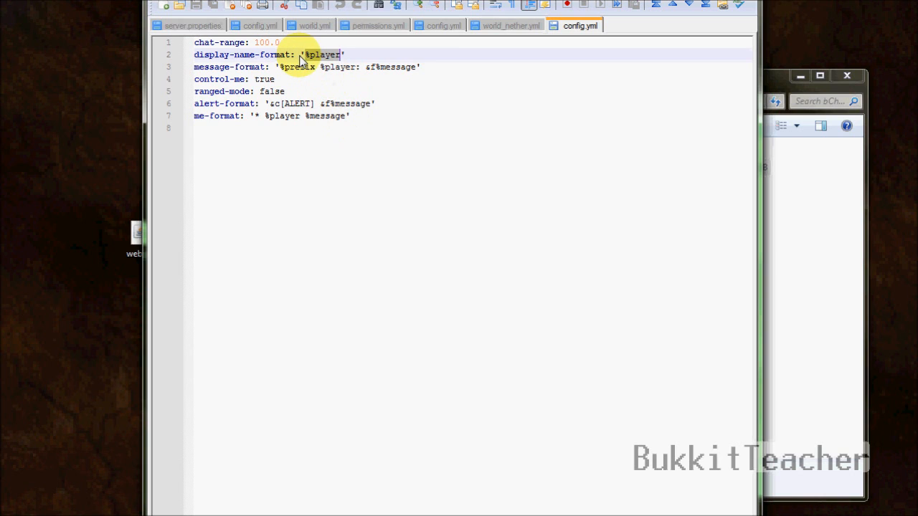
{"action": "left_click_drag", "start_coordinate": [279, 68], "coordinate": [427, 70]}
{"action": "left_click", "coordinate": [408, 94]}
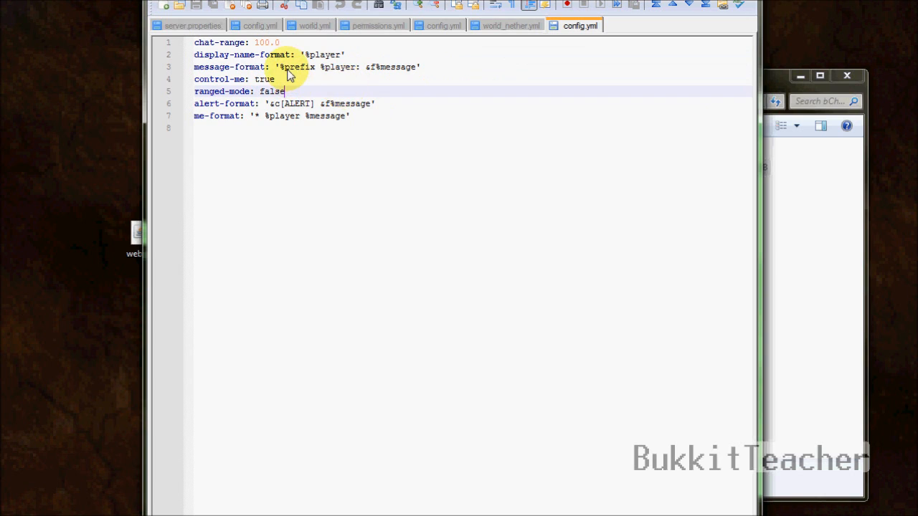
{"action": "left_click", "coordinate": [320, 71]}
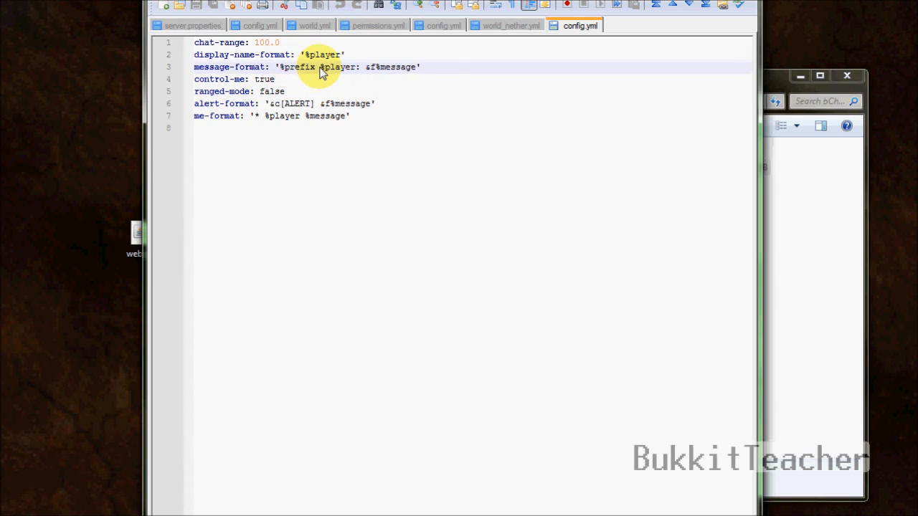
{"action": "left_click", "coordinate": [350, 68]}
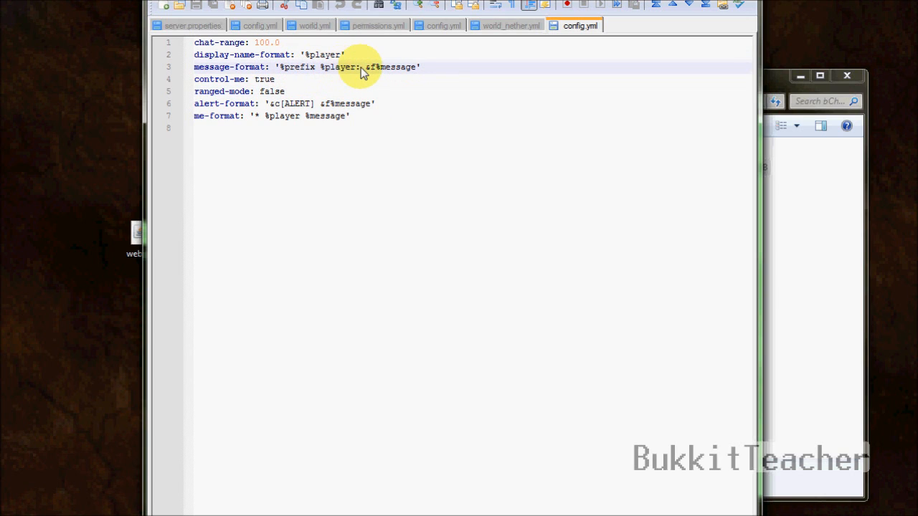
{"action": "left_click_drag", "start_coordinate": [366, 68], "coordinate": [416, 70]}
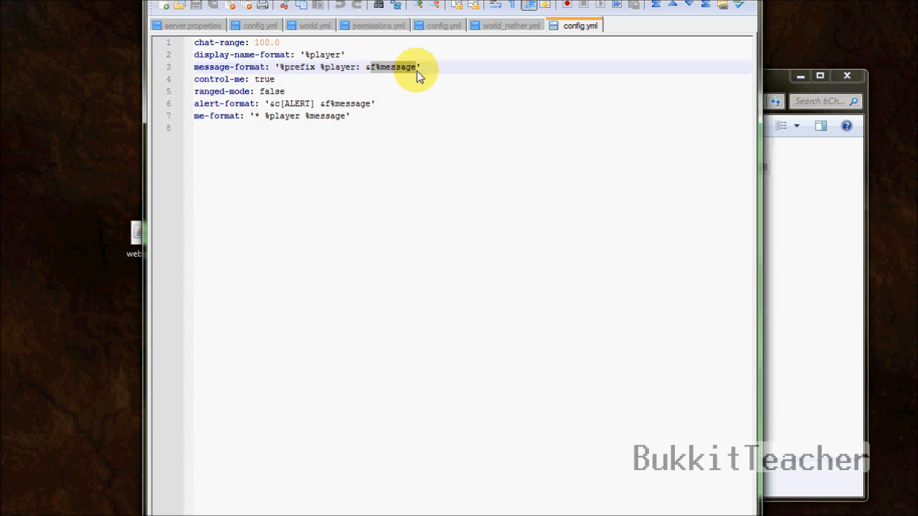
{"action": "left_click", "coordinate": [368, 88]}
{"action": "left_click", "coordinate": [376, 68]}
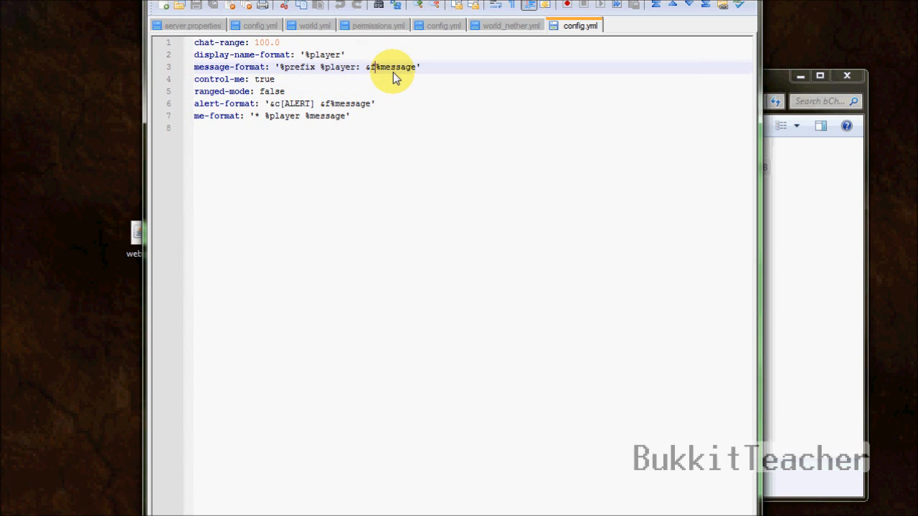
{"action": "key", "text": "BackSpace"}
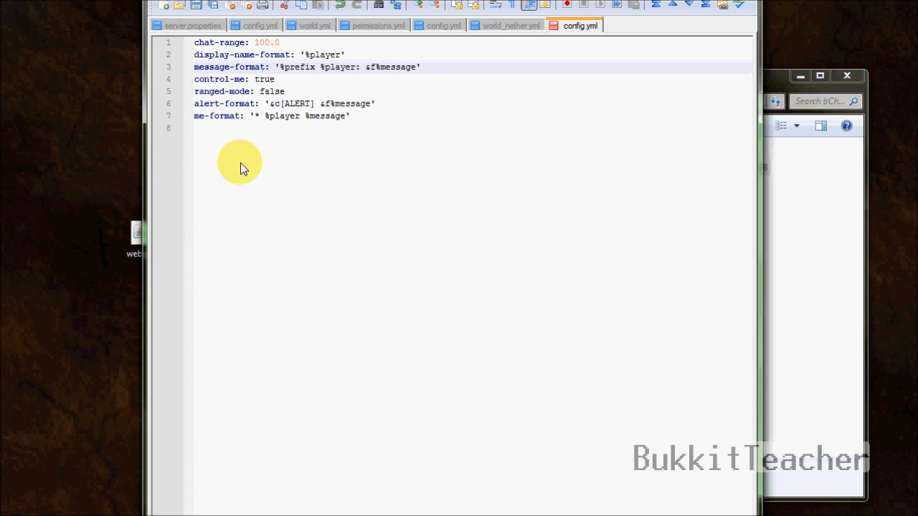
{"action": "left_click", "coordinate": [374, 68]}
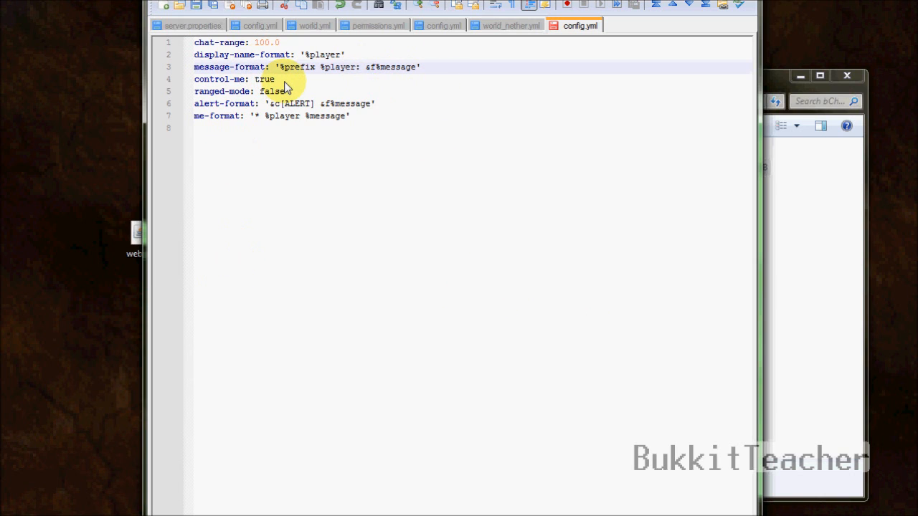
{"action": "left_click", "coordinate": [231, 79]}
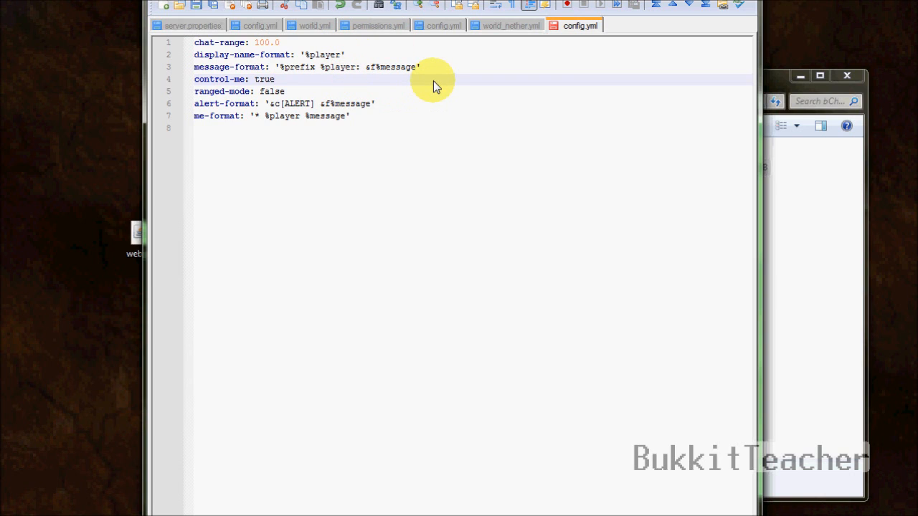
Step: Change control-me from true to false in config.yml, save it, and close Notepad++
{"action": "type", "text": "/me"}
{"action": "key", "text": "BackSpace"}
{"action": "key", "text": "BackSpace"}
{"action": "key", "text": "BackSpace"}
{"action": "key", "text": "BackSpace"}
{"action": "key", "text": "BackSpace"}
{"action": "key", "text": "BackSpace"}
{"action": "key", "text": "BackSpace"}
{"action": "type", "text": "false"}
{"action": "left_click", "coordinate": [335, 91]}
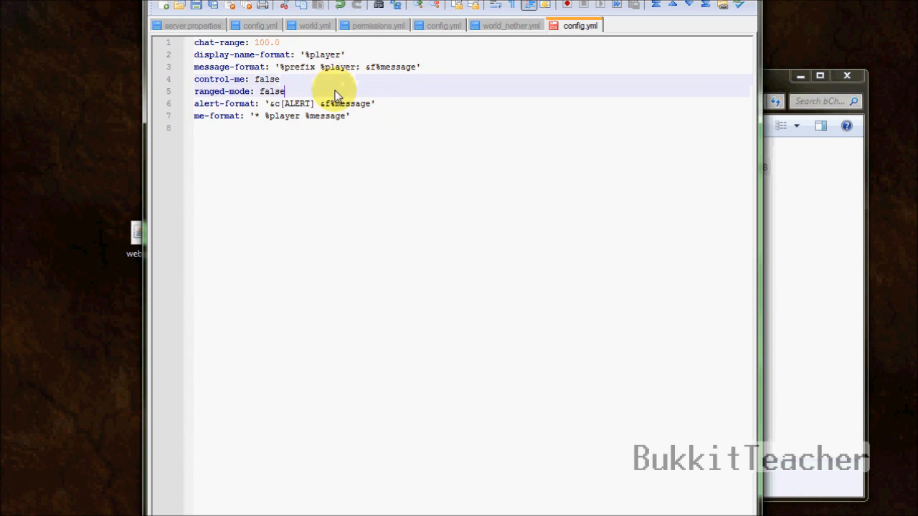
{"action": "left_click", "coordinate": [403, 103]}
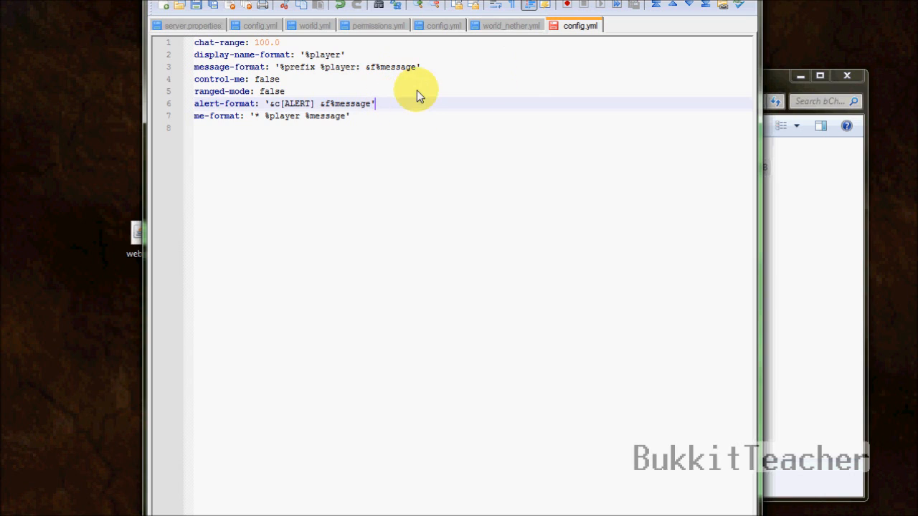
{"action": "left_click", "coordinate": [447, 105]}
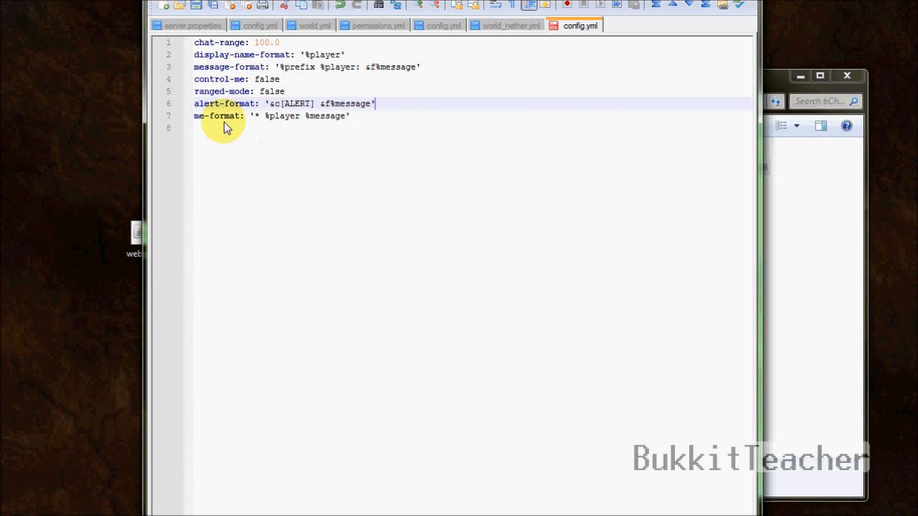
{"action": "left_click", "coordinate": [436, 119]}
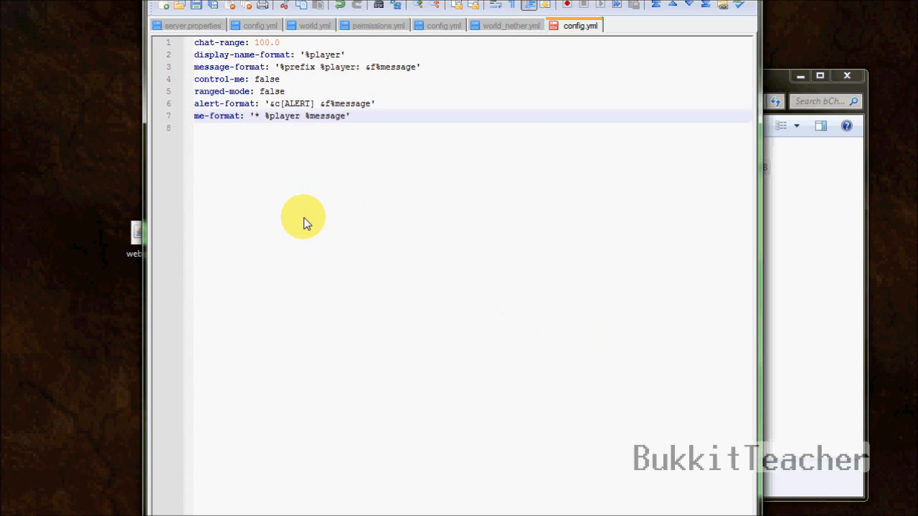
{"action": "left_click", "coordinate": [196, 5]}
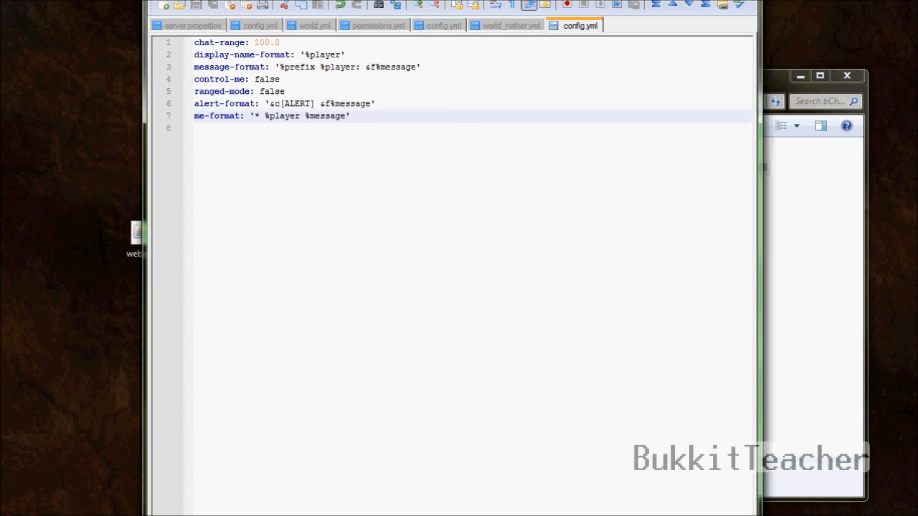
{"action": "key", "text": "alt+F4"}
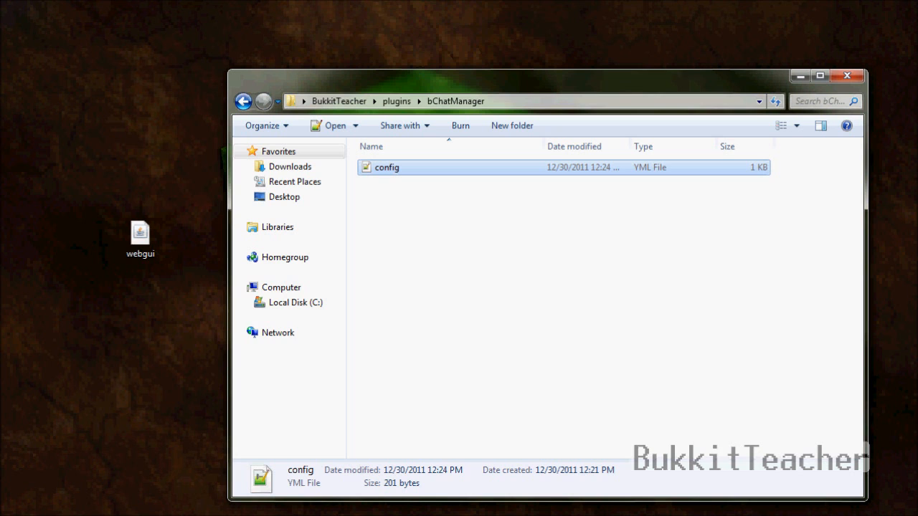
Step: Return to the plugins folder and drag the webgui jar from the desktop into it
{"action": "left_click", "coordinate": [244, 100]}
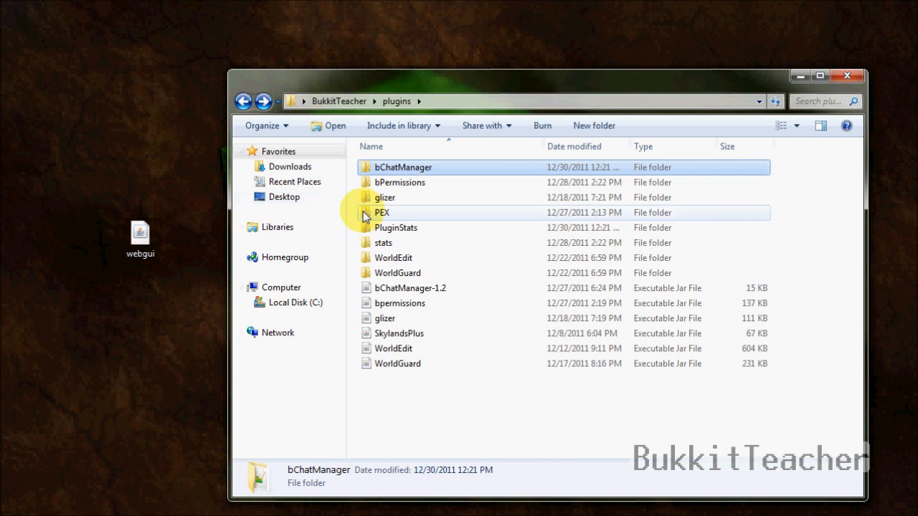
{"action": "left_click", "coordinate": [158, 244]}
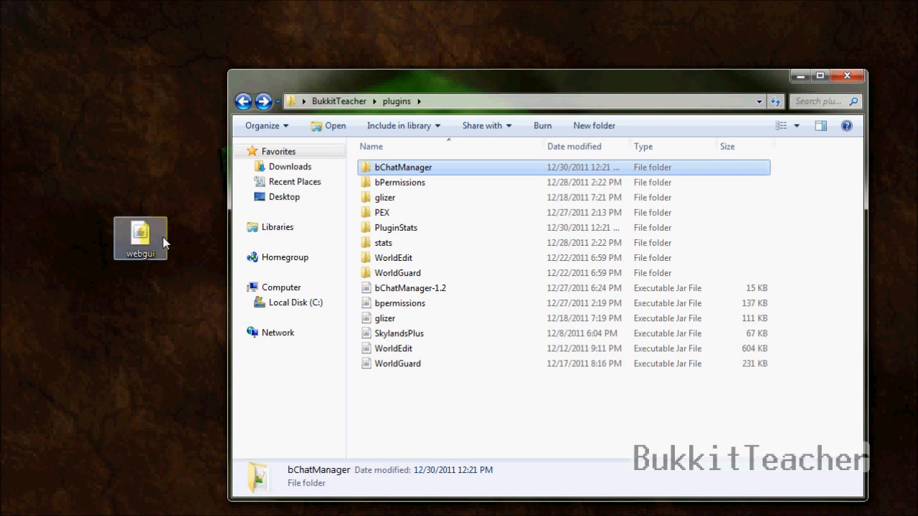
{"action": "mouse_move", "coordinate": [144, 244]}
{"action": "left_mouse_down"}
{"action": "mouse_move", "coordinate": [303, 393]}
{"action": "mouse_move", "coordinate": [409, 422]}
{"action": "mouse_move", "coordinate": [198, 338]}
{"action": "mouse_move", "coordinate": [138, 253]}
{"action": "left_mouse_up"}
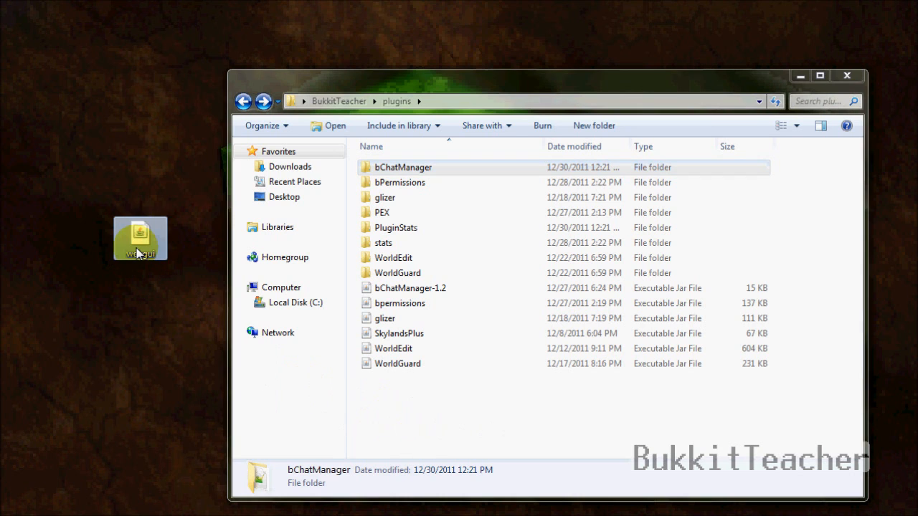
{"action": "left_click", "coordinate": [184, 252]}
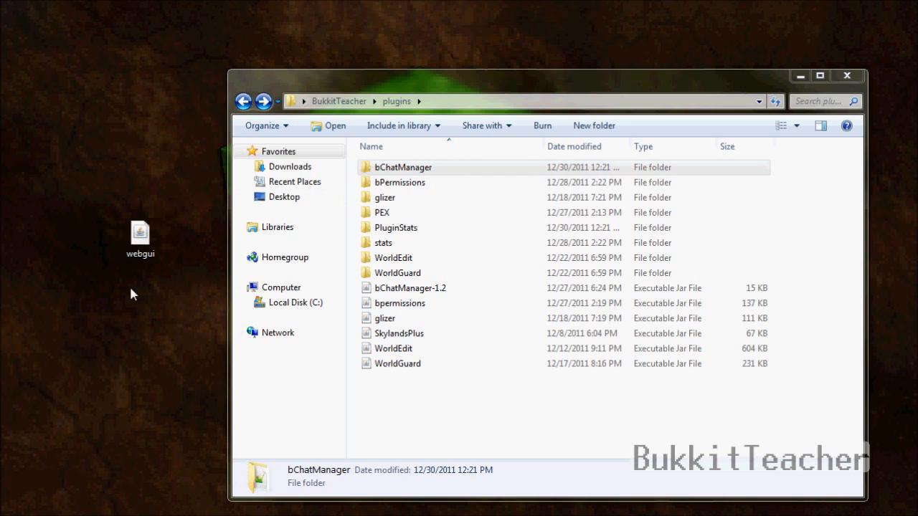
{"action": "left_click", "coordinate": [140, 244]}
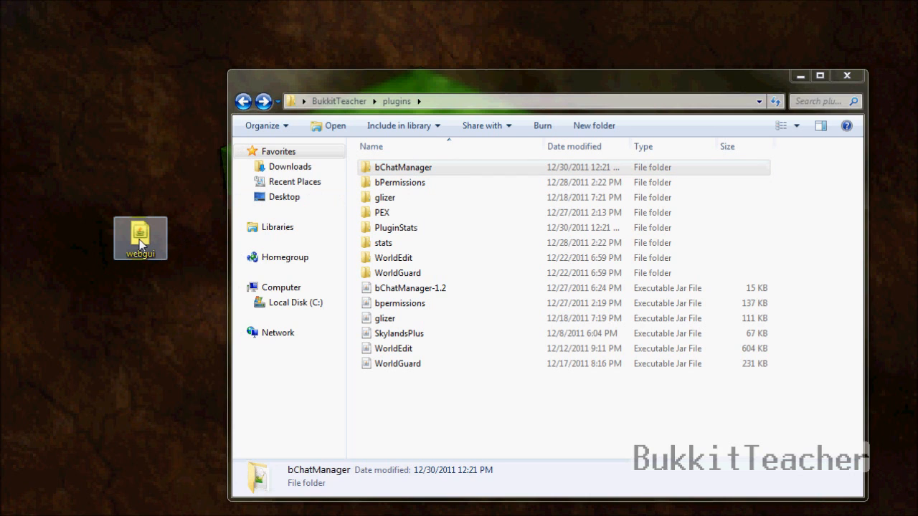
{"action": "left_click_drag", "start_coordinate": [512, 71], "coordinate": [509, 50]}
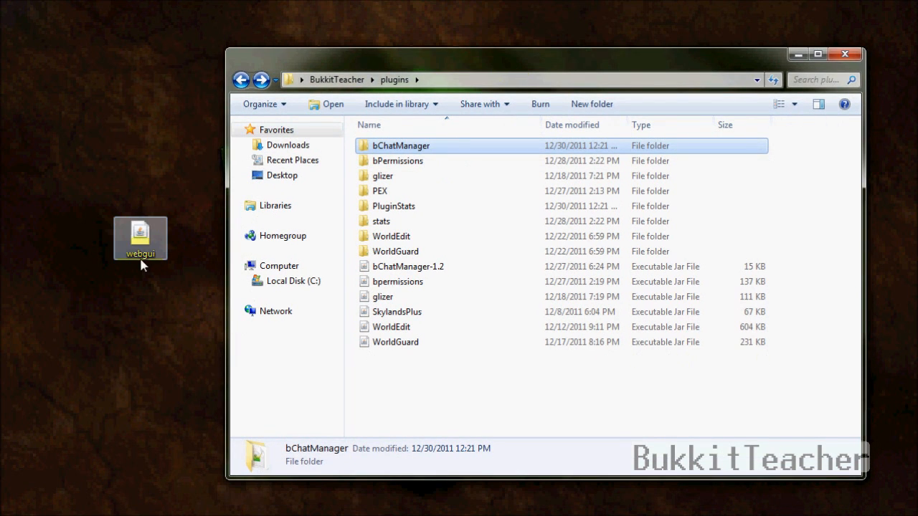
{"action": "left_click_drag", "start_coordinate": [140, 241], "coordinate": [408, 374]}
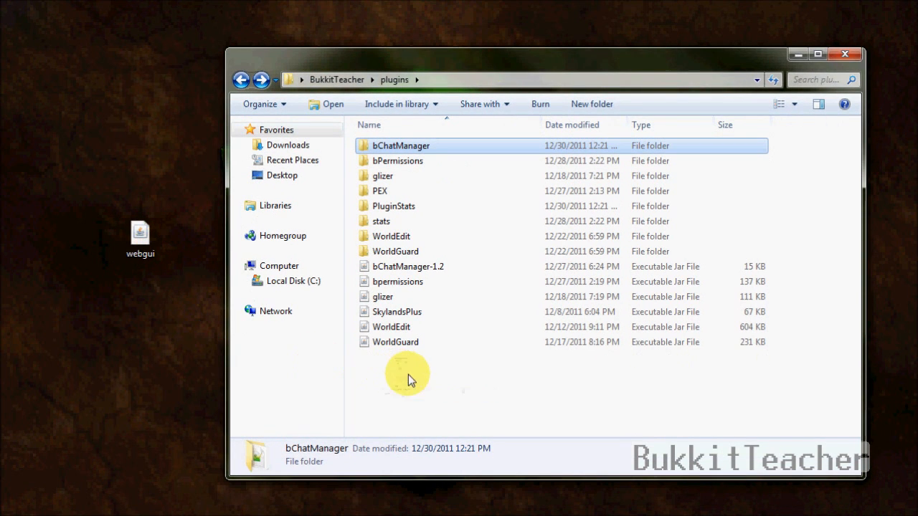
Step: Start the server once from BukkitTeacher's RUN batch file, then close its console
{"action": "left_click", "coordinate": [240, 81]}
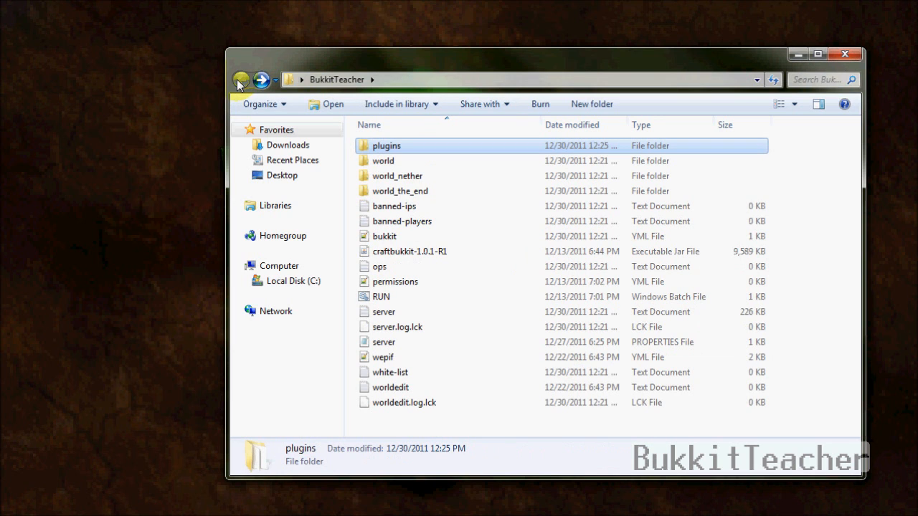
{"action": "double_click", "coordinate": [398, 296]}
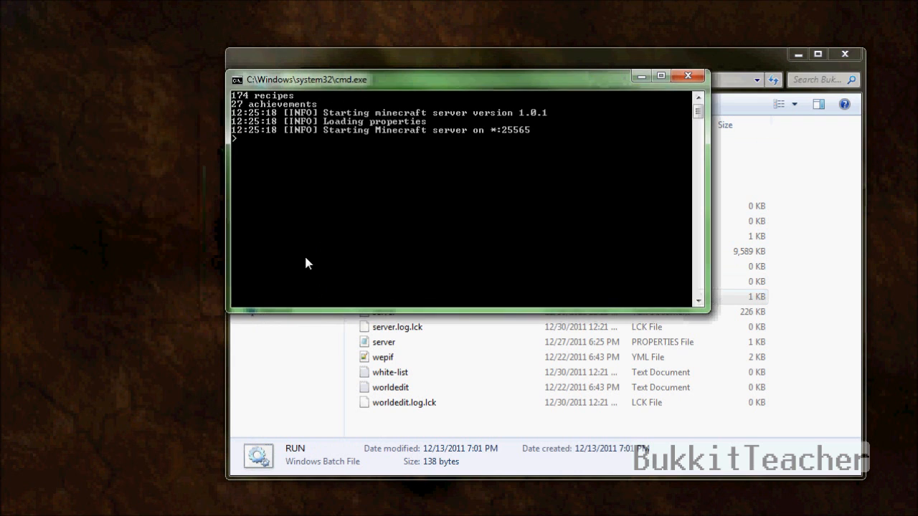
{"action": "left_click", "coordinate": [689, 76]}
{"action": "left_click_drag", "start_coordinate": [703, 65], "coordinate": [607, 56]}
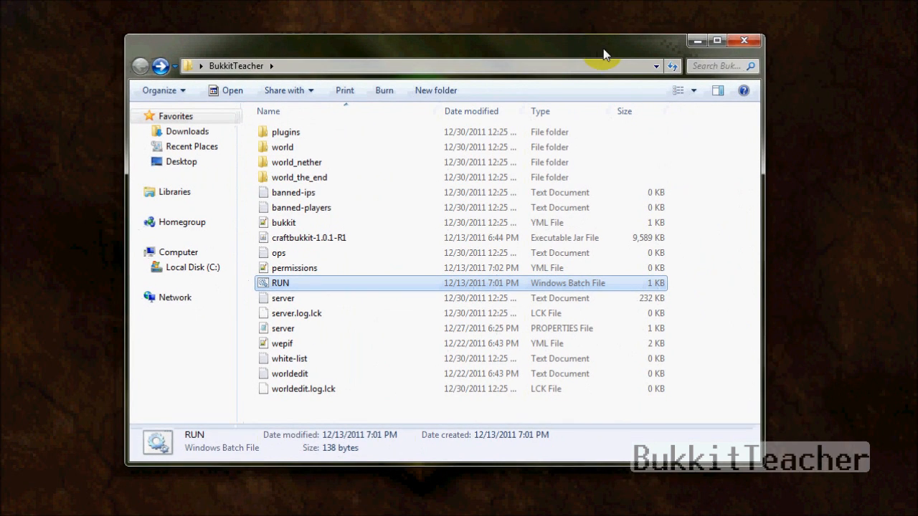
Step: Open plugins/bPermissionsWebGUI and select its config.yml file
{"action": "double_click", "coordinate": [385, 131]}
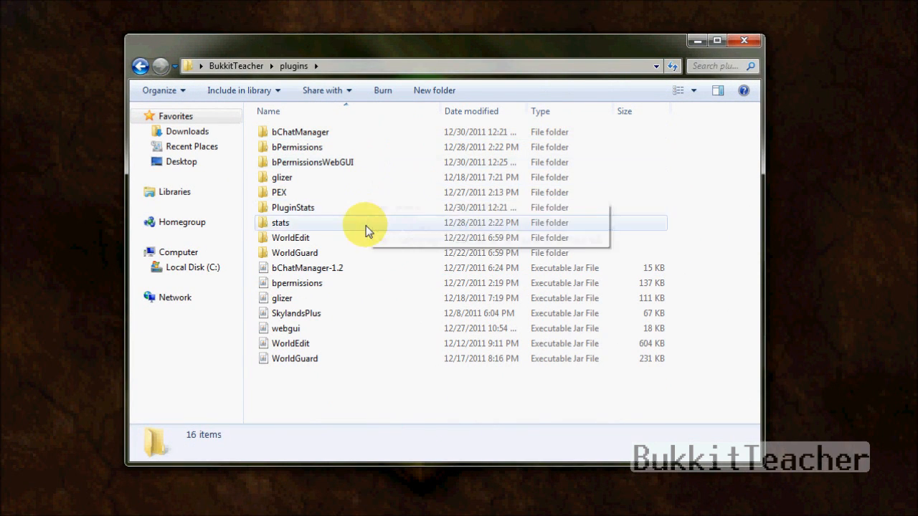
{"action": "left_click", "coordinate": [363, 206]}
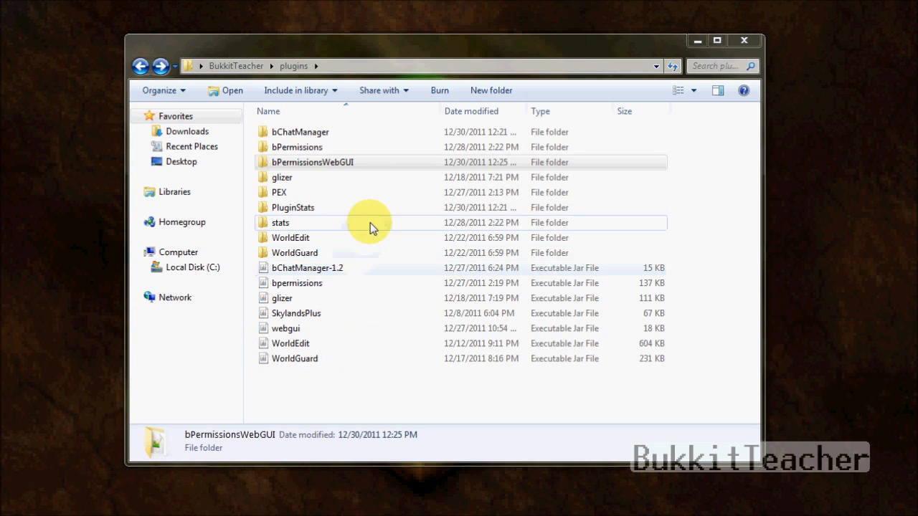
{"action": "left_click", "coordinate": [328, 167]}
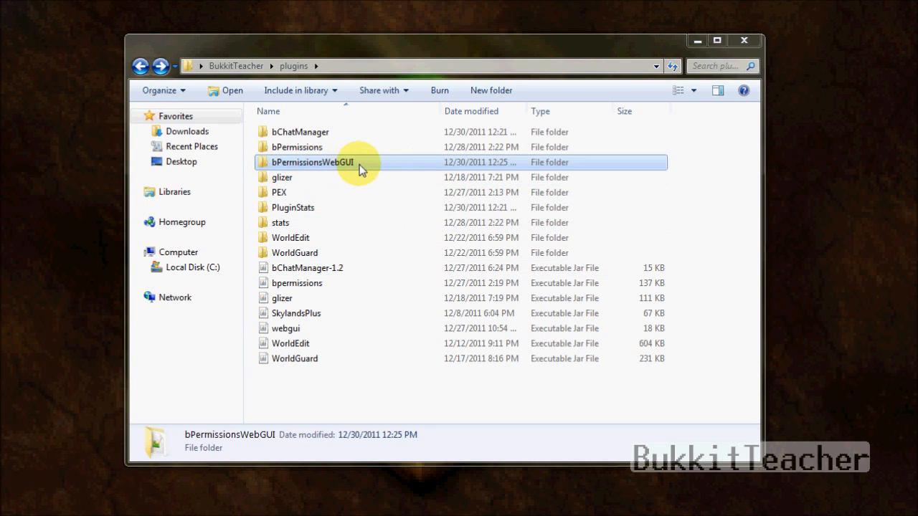
{"action": "double_click", "coordinate": [359, 164]}
{"action": "left_click", "coordinate": [361, 133]}
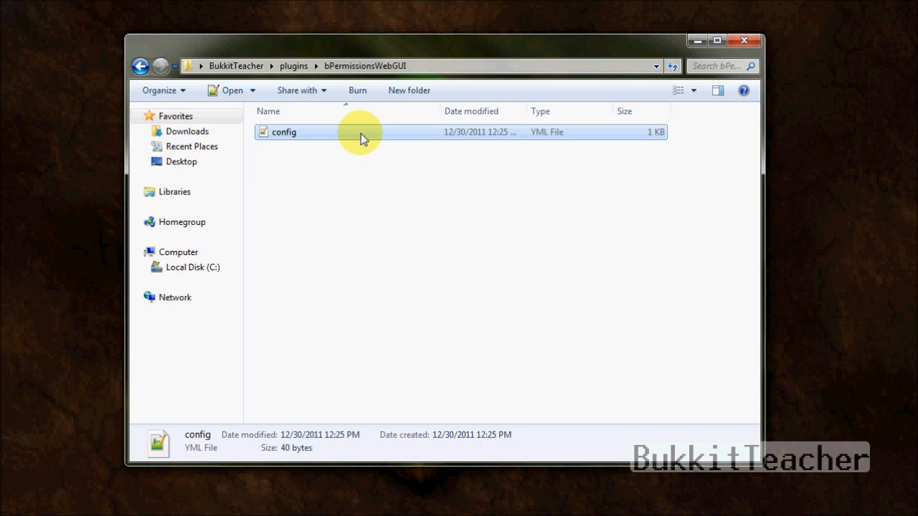
Step: Open the bPermissionsWebGUI config.yml in Notepad++ and delete its blank lines
{"action": "double_click", "coordinate": [361, 133]}
{"action": "left_click", "coordinate": [253, 60]}
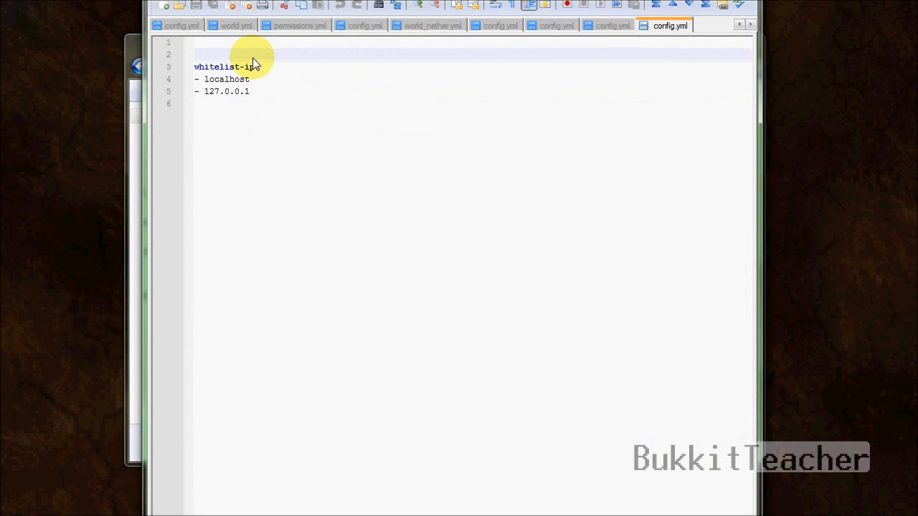
{"action": "key", "text": "BackSpace"}
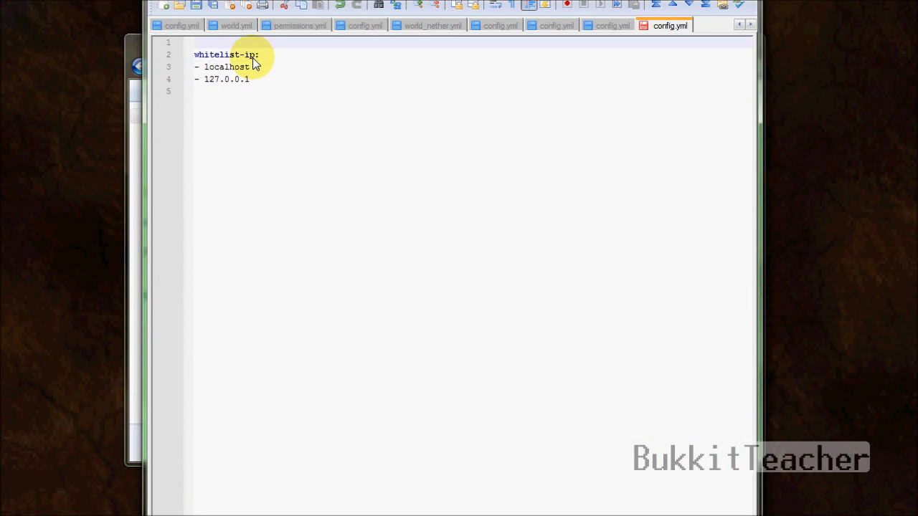
{"action": "key", "text": "Delete"}
Step: Remove the '- 127.0.0.1' whitelist entry, leaving only localhost, then save and close
{"action": "left_click", "coordinate": [270, 58]}
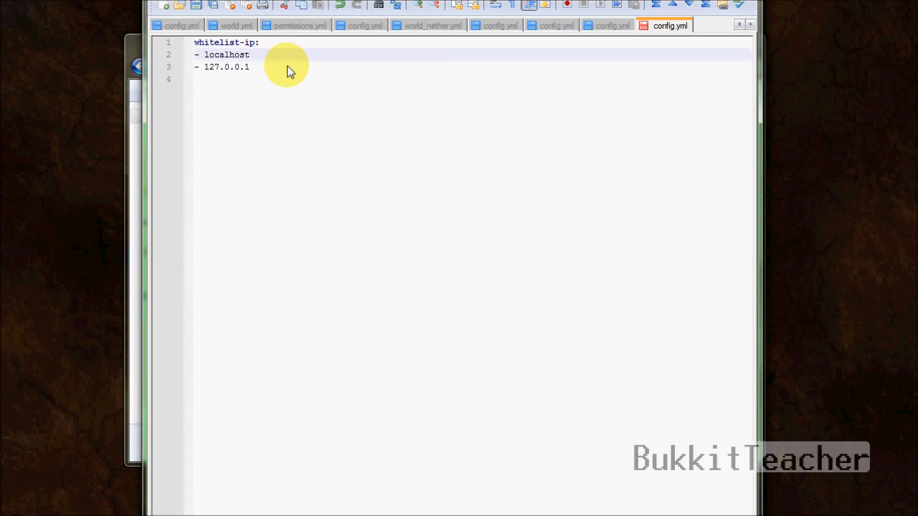
{"action": "left_click", "coordinate": [289, 68]}
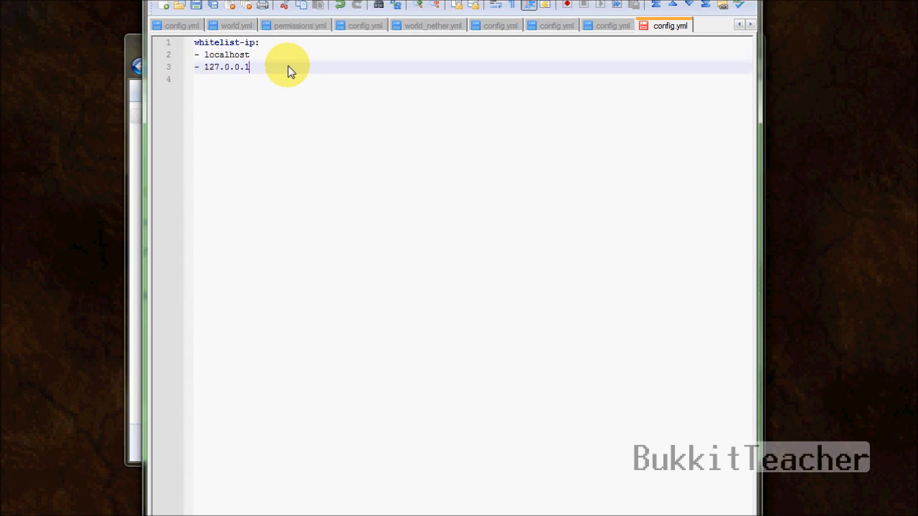
{"action": "left_click_drag", "start_coordinate": [290, 71], "coordinate": [196, 44]}
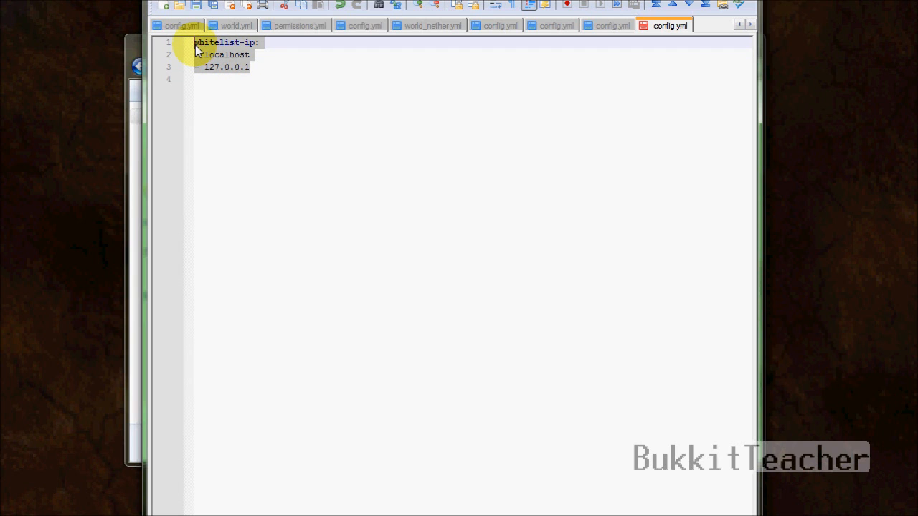
{"action": "left_click", "coordinate": [342, 116]}
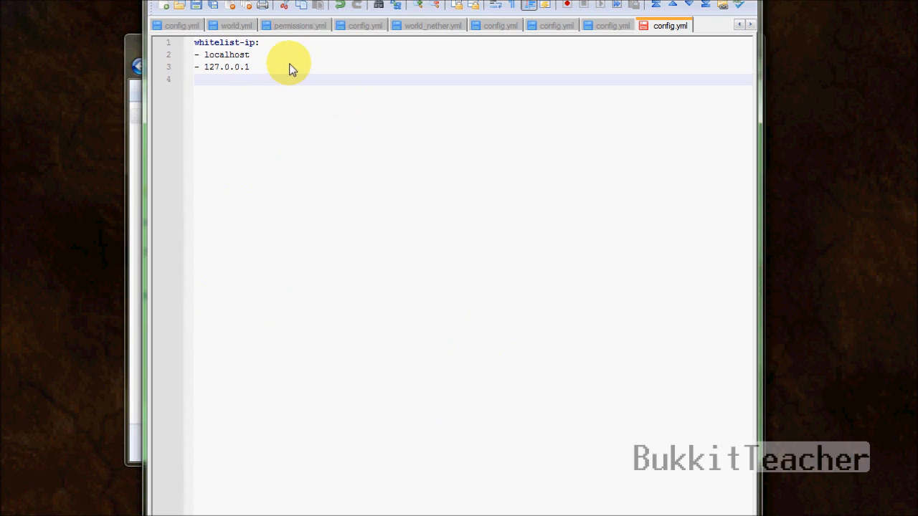
{"action": "left_click_drag", "start_coordinate": [289, 66], "coordinate": [194, 65]}
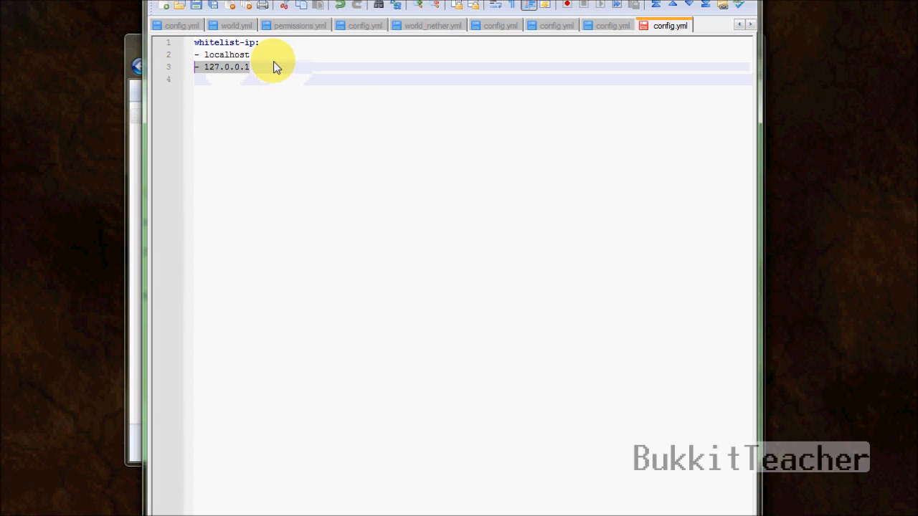
{"action": "left_click", "coordinate": [277, 56]}
{"action": "left_click_drag", "start_coordinate": [280, 68], "coordinate": [137, 70]}
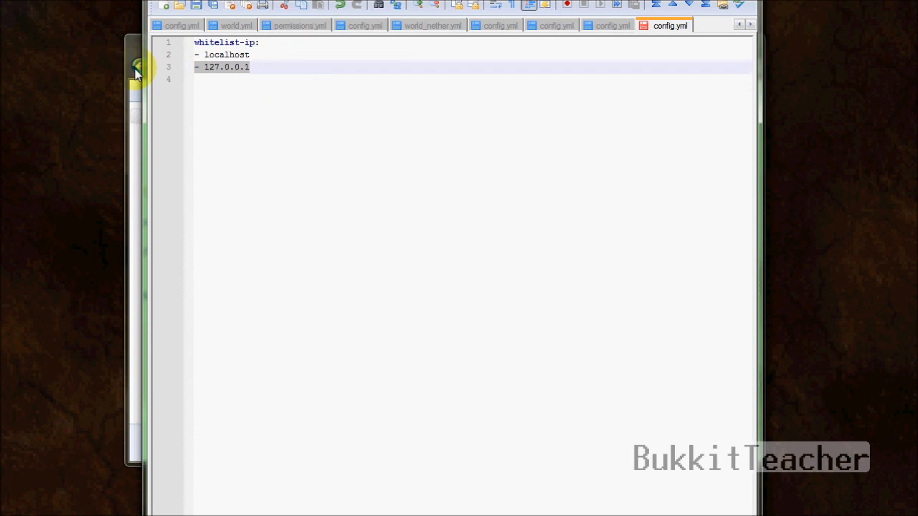
{"action": "key", "text": "Delete"}
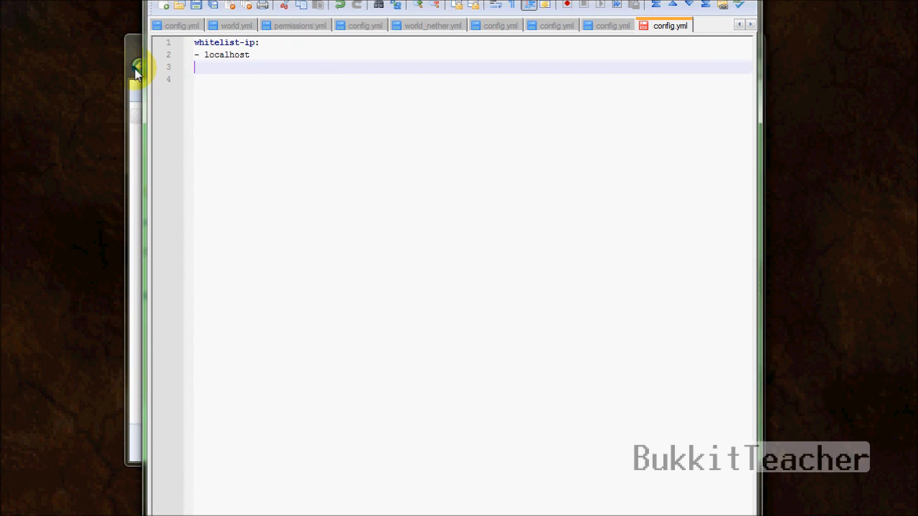
{"action": "key", "text": "BackSpace"}
{"action": "left_click", "coordinate": [195, 6]}
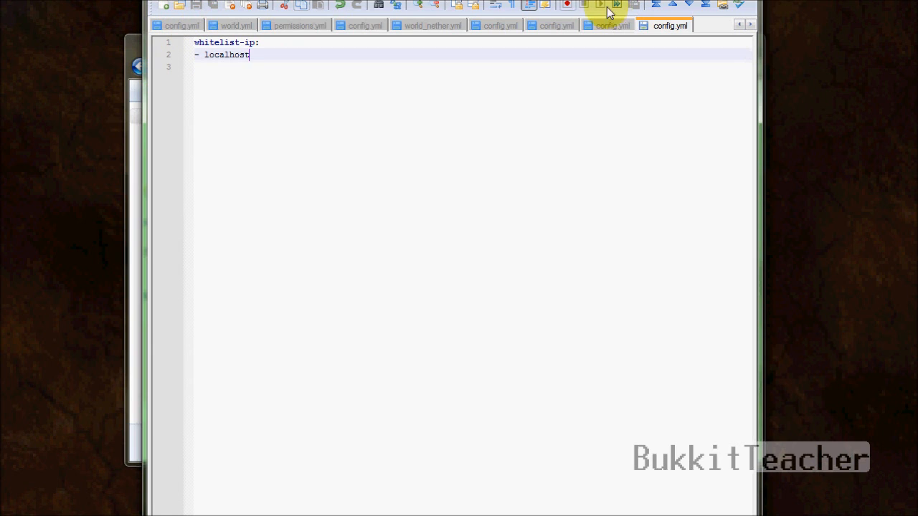
{"action": "key", "text": "alt+F4"}
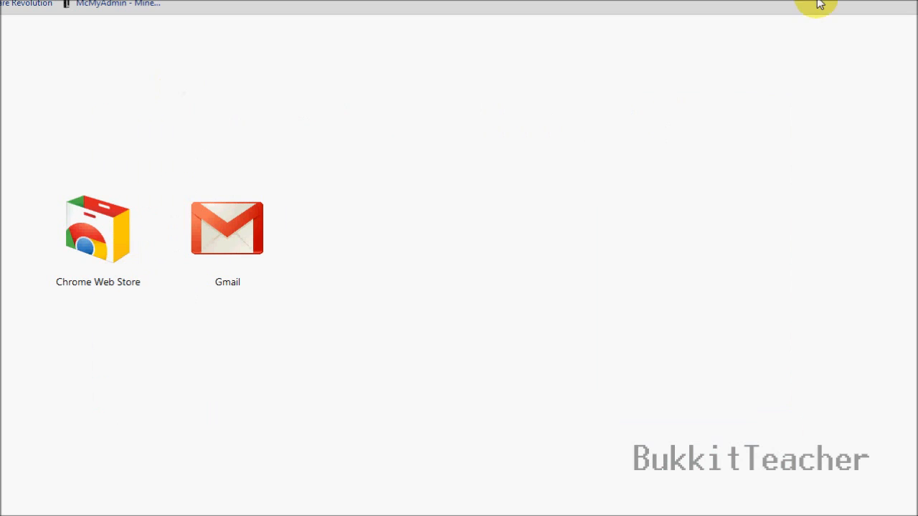
Step: Restore Chrome to a smaller window and load localhost:4545 in the address bar
{"action": "left_click", "coordinate": [917, 0]}
{"action": "left_click_drag", "start_coordinate": [524, 104], "coordinate": [467, 16]}
{"action": "left_click", "coordinate": [369, 45]}
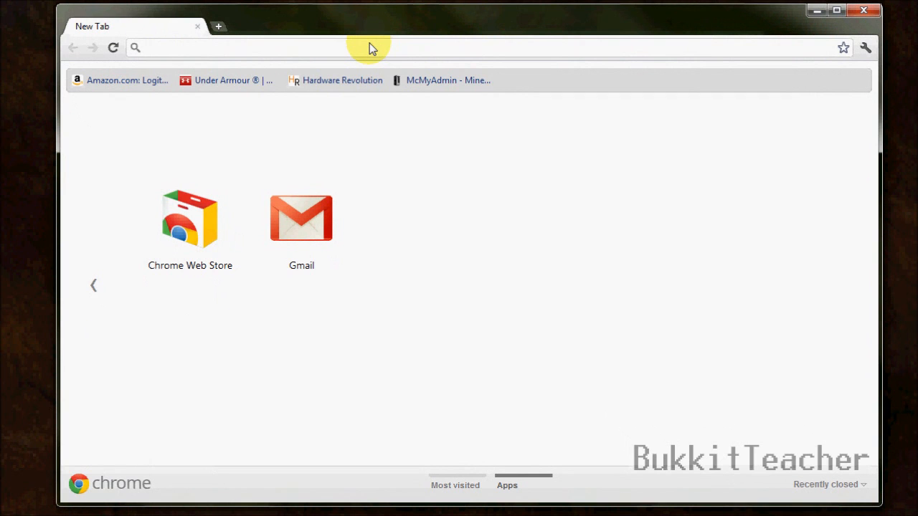
{"action": "type", "text": "local"}
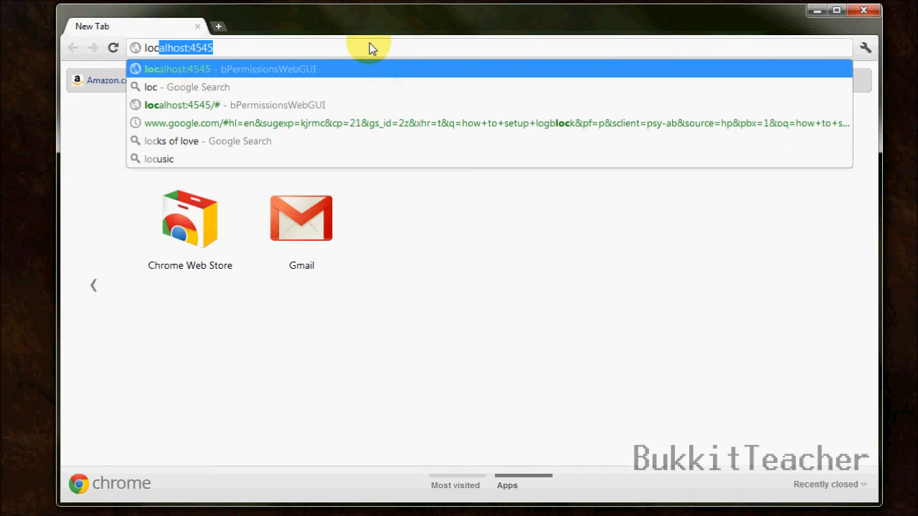
{"action": "type", "text": "host:"}
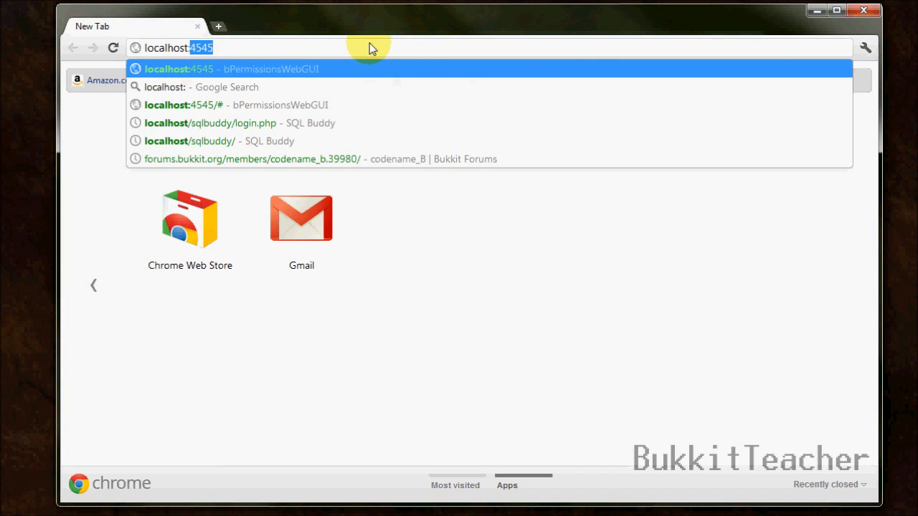
{"action": "type", "text": "4545"}
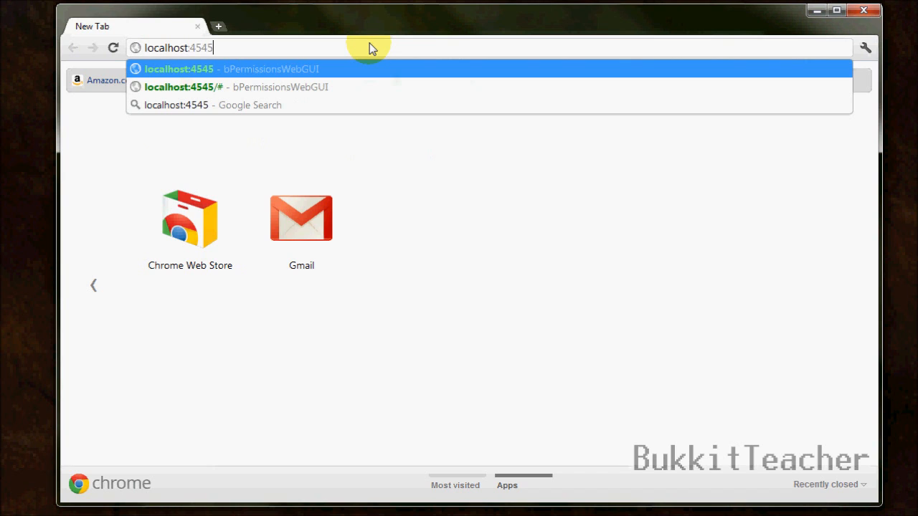
{"action": "key", "text": "Return"}
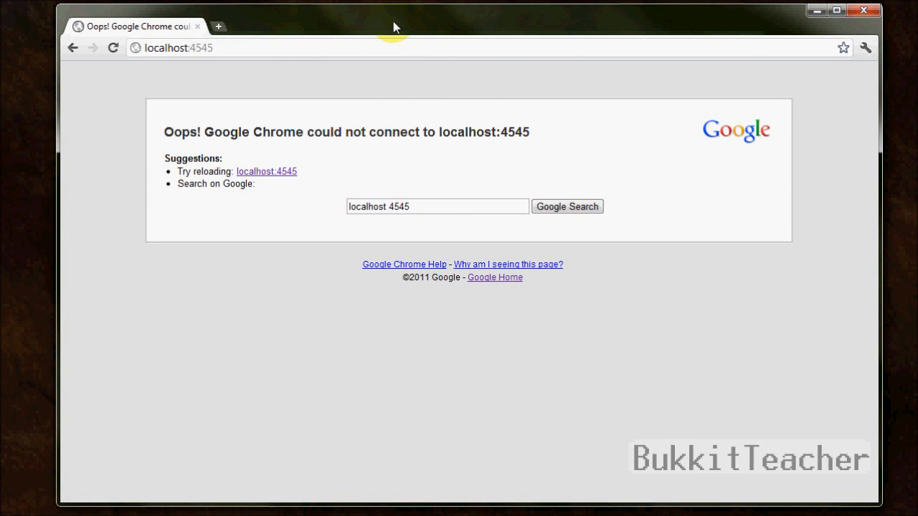
{"action": "left_click_drag", "start_coordinate": [287, 25], "coordinate": [348, 515]}
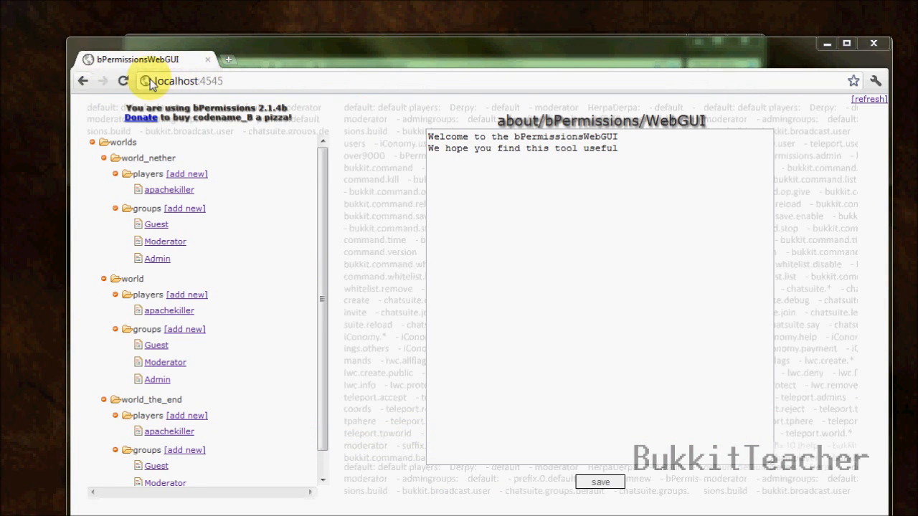
Step: Reload the localhost:4545 page to bring up the bPermissionsWebGUI tree
{"action": "left_click", "coordinate": [231, 85]}
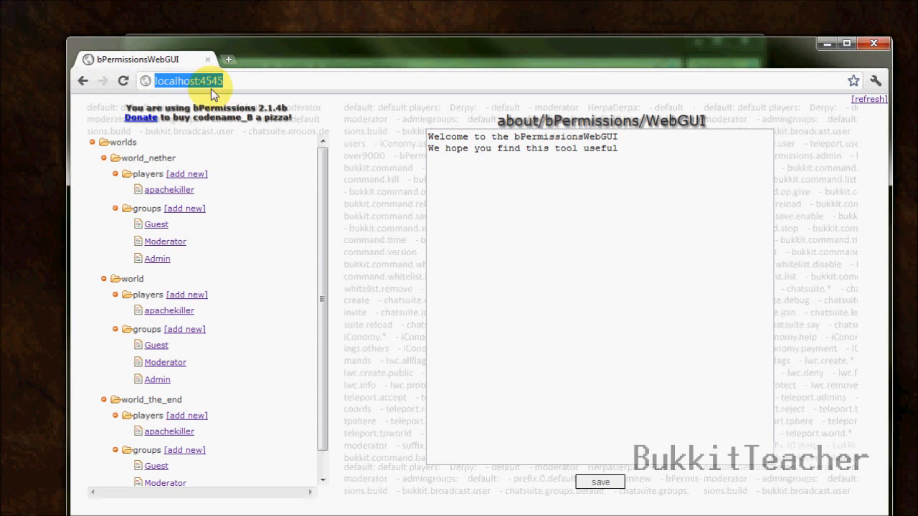
{"action": "left_click", "coordinate": [321, 191]}
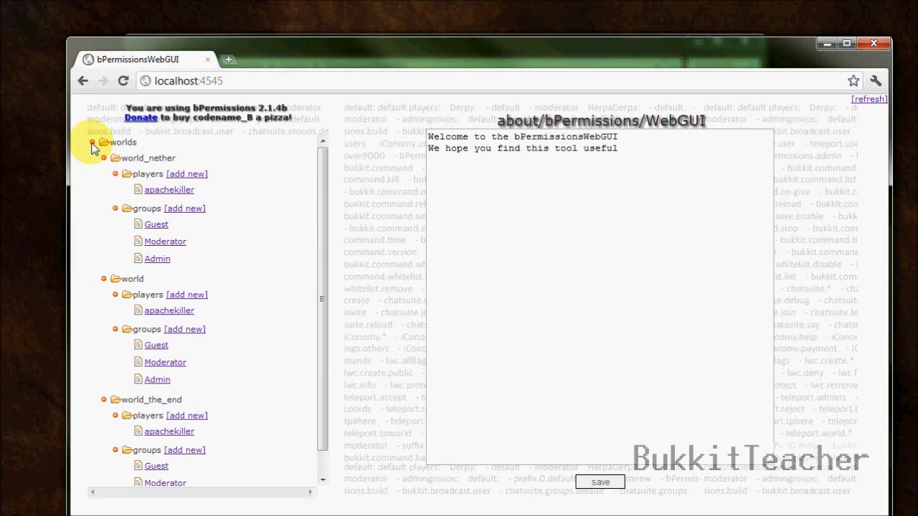
{"action": "mouse_move", "coordinate": [322, 181]}
{"action": "left_mouse_down"}
{"action": "mouse_move", "coordinate": [324, 203]}
{"action": "mouse_move", "coordinate": [323, 189]}
{"action": "left_mouse_up"}
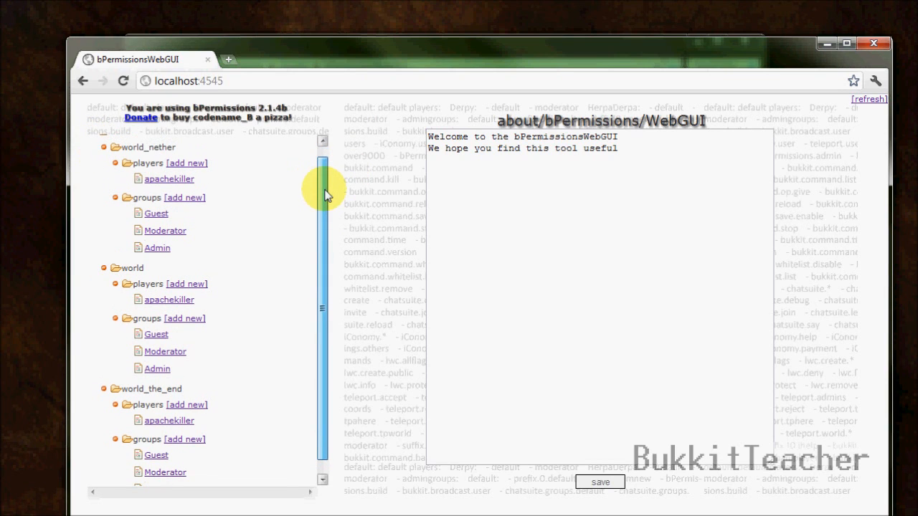
Step: Collapse world_nether, world_the_end and world's players, keeping world's groups expanded
{"action": "left_click", "coordinate": [115, 285]}
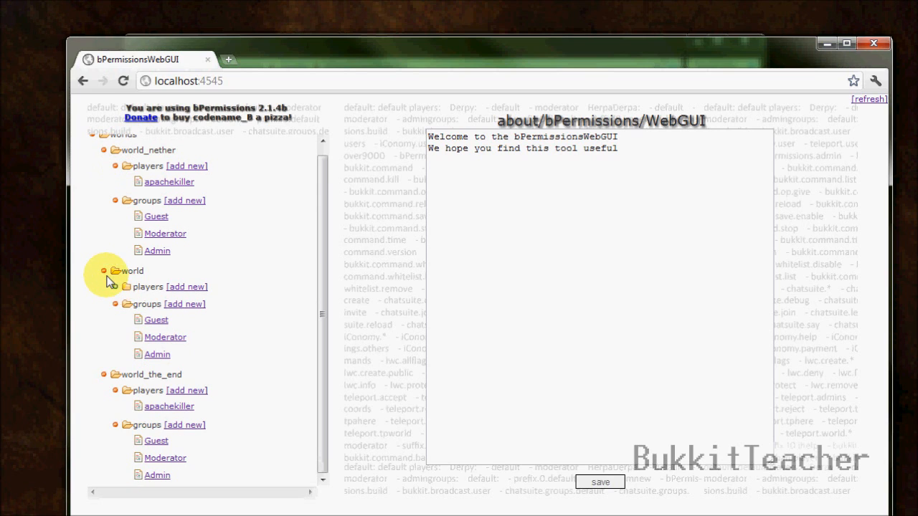
{"action": "left_click", "coordinate": [103, 272]}
{"action": "left_click", "coordinate": [103, 296]}
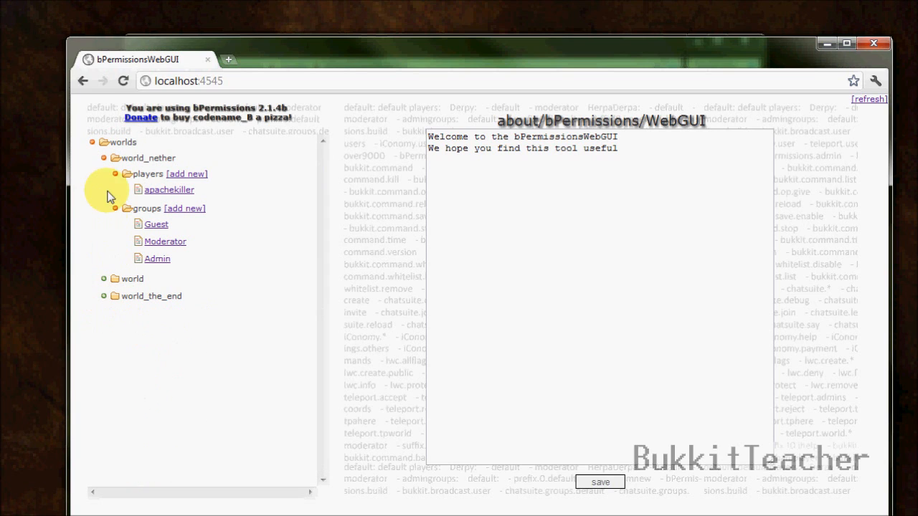
{"action": "left_click", "coordinate": [103, 158]}
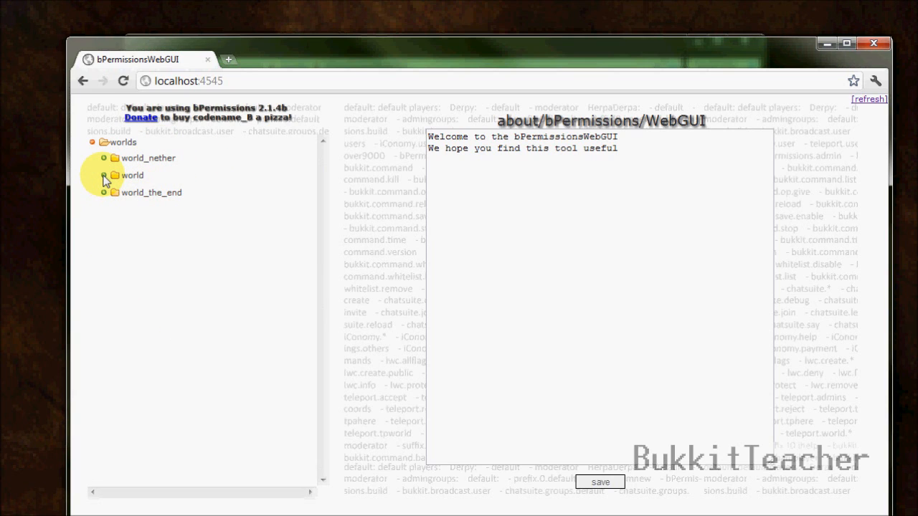
{"action": "left_click", "coordinate": [104, 176]}
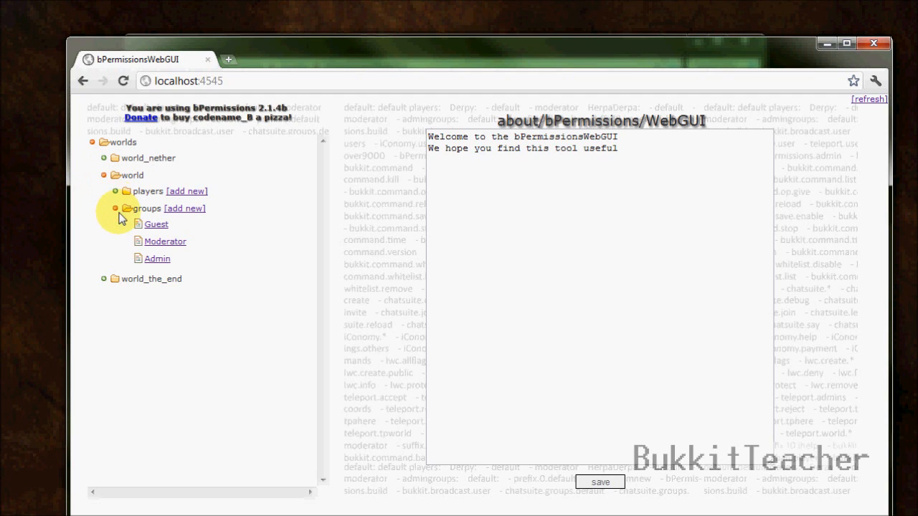
{"action": "left_click", "coordinate": [115, 208]}
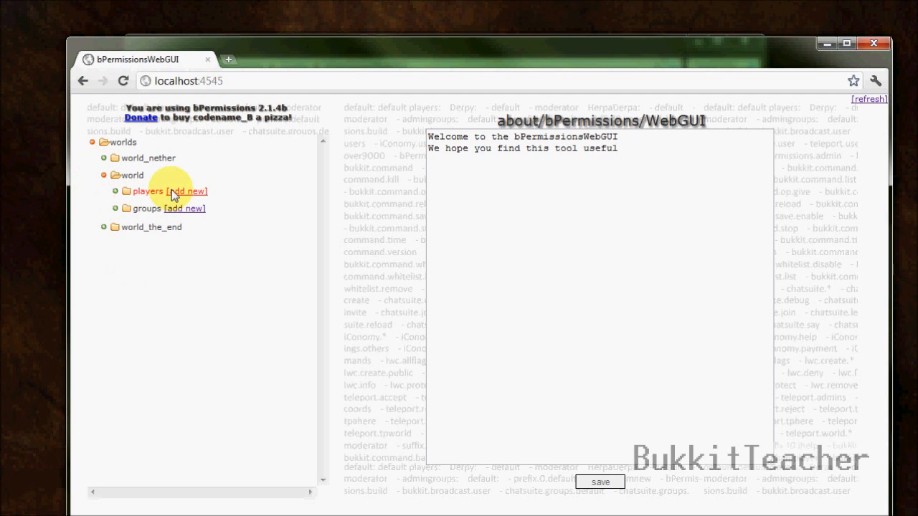
{"action": "left_click", "coordinate": [116, 209]}
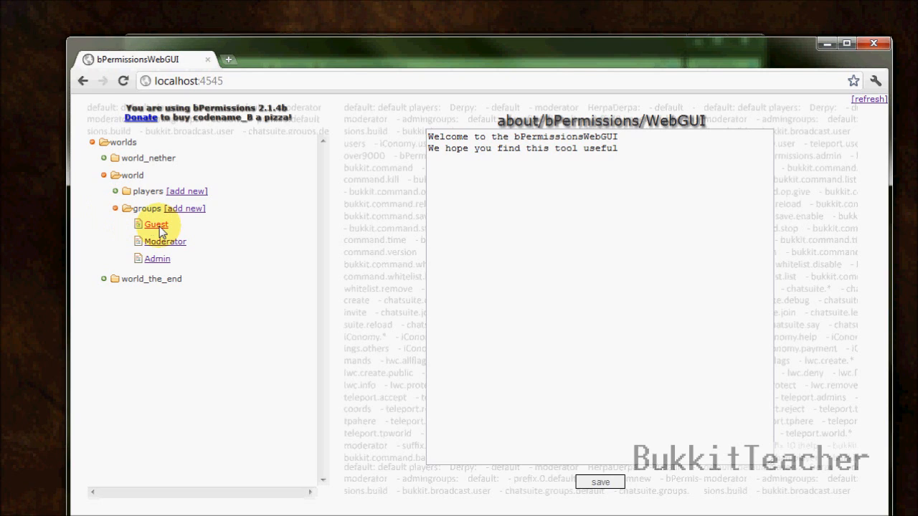
Step: Add bukkit.command.time as a new line in world's Guest group permissions and save
{"action": "left_click", "coordinate": [156, 225]}
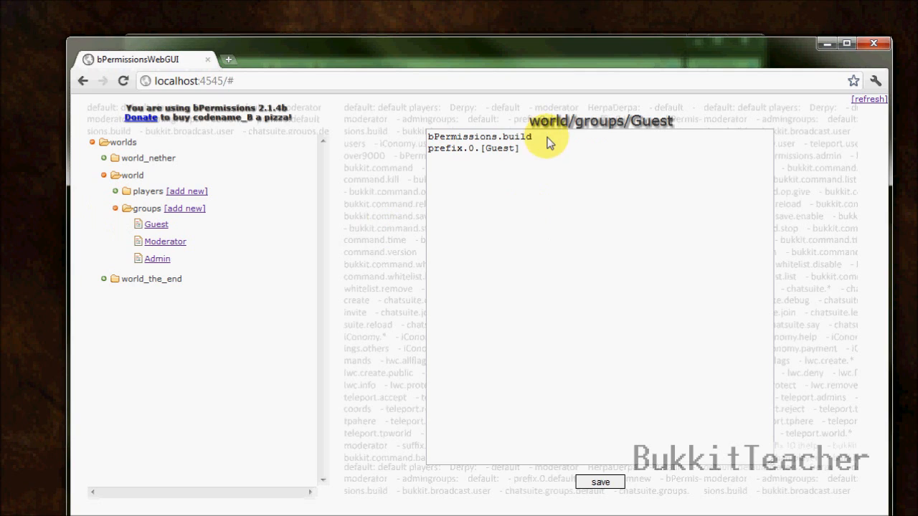
{"action": "left_click", "coordinate": [575, 148]}
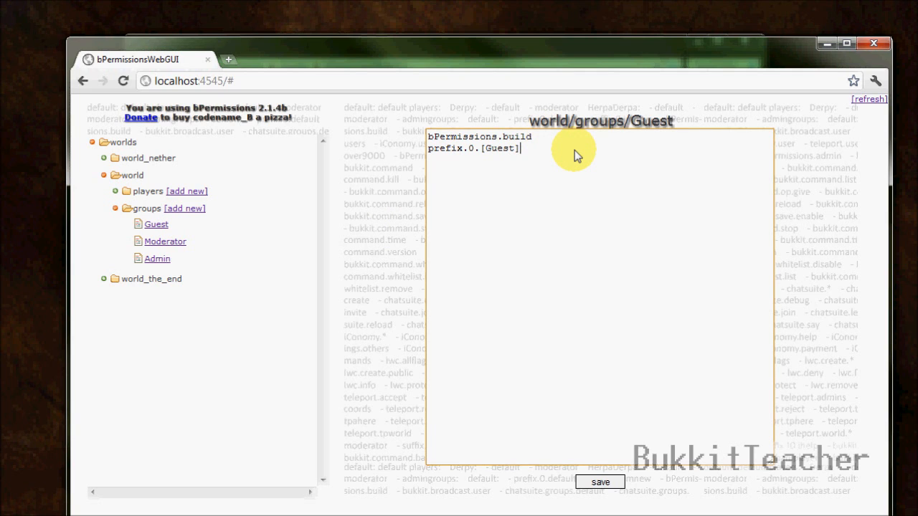
{"action": "key", "text": "Return"}
{"action": "type", "text": "bukkit.command.time"}
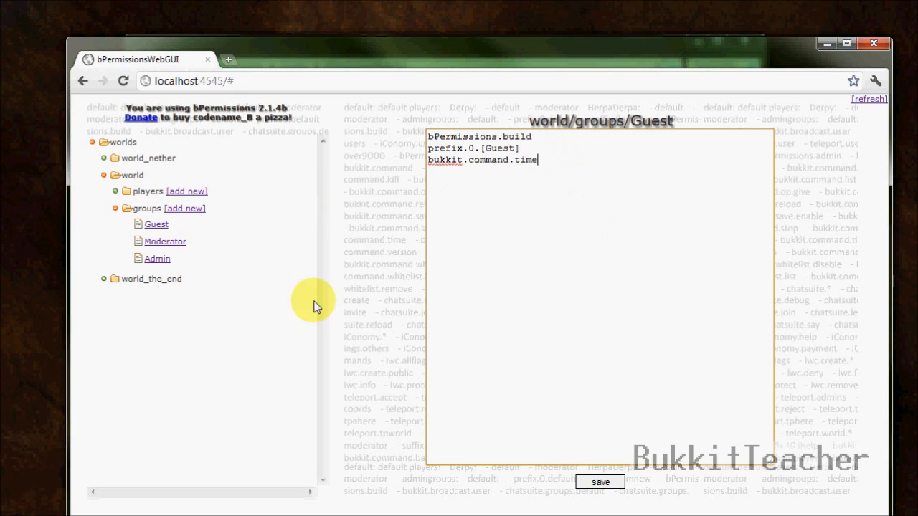
{"action": "left_click", "coordinate": [600, 482]}
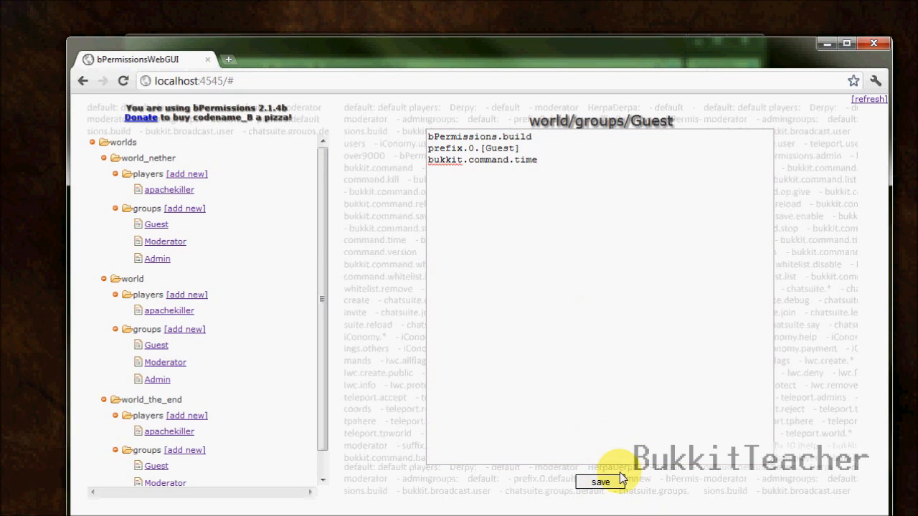
Step: Collapse world_nether and world_the_end, leaving the world branch expanded
{"action": "left_click", "coordinate": [103, 158]}
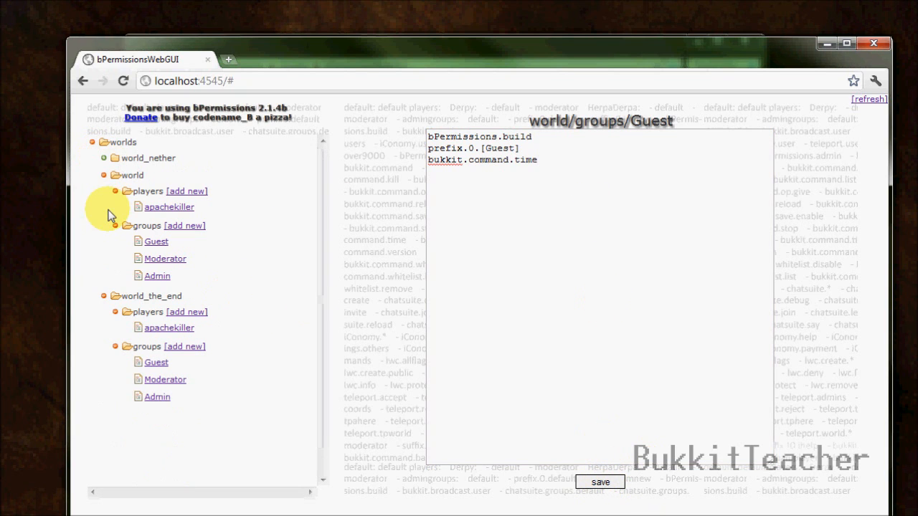
{"action": "left_click", "coordinate": [103, 175]}
{"action": "left_click", "coordinate": [104, 191]}
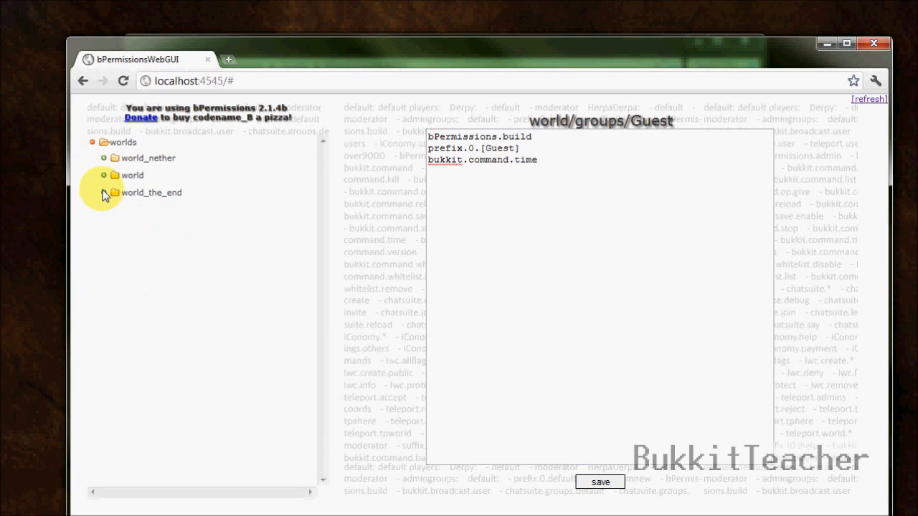
{"action": "left_click", "coordinate": [104, 174]}
Step: Add then remove Guest and Admin in apachekiller's groups, keeping only Moderator; start a new player
{"action": "left_click", "coordinate": [164, 208]}
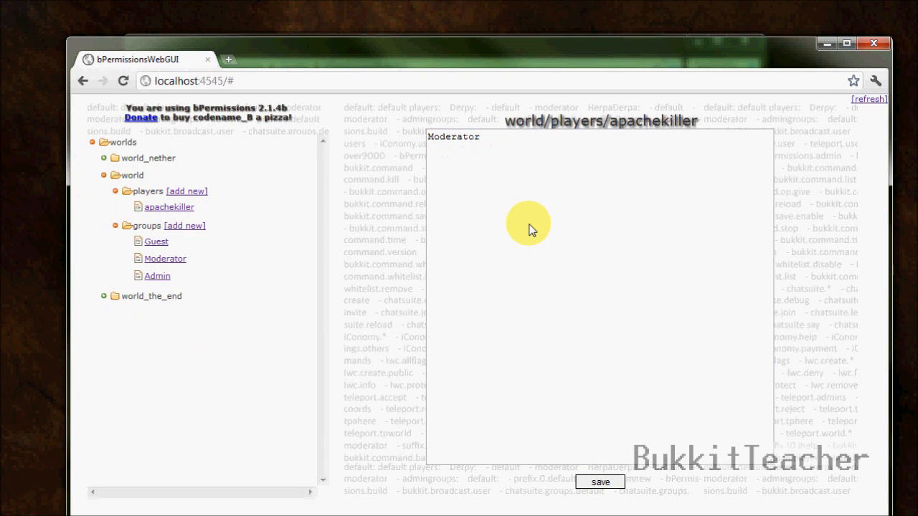
{"action": "left_click", "coordinate": [529, 146]}
{"action": "key", "text": "BackSpace"}
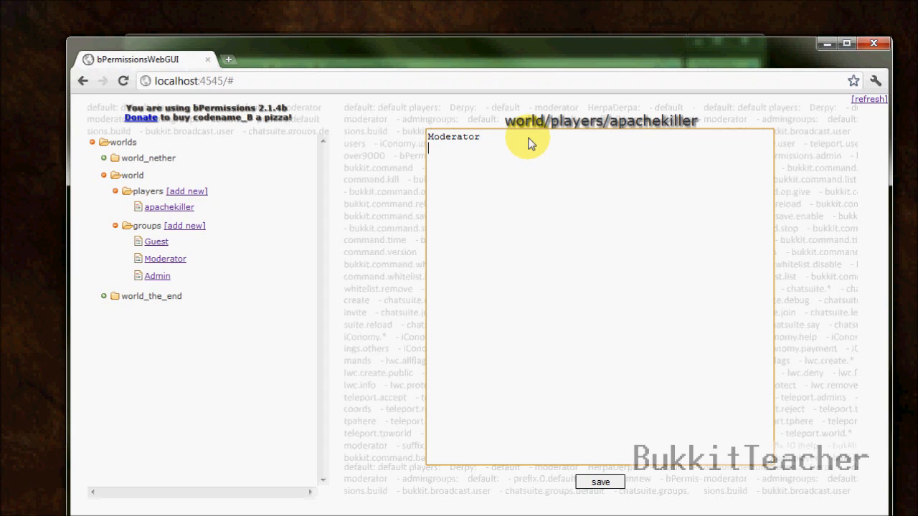
{"action": "type", "text": "Guest "}
{"action": "type", "text": "Admin"}
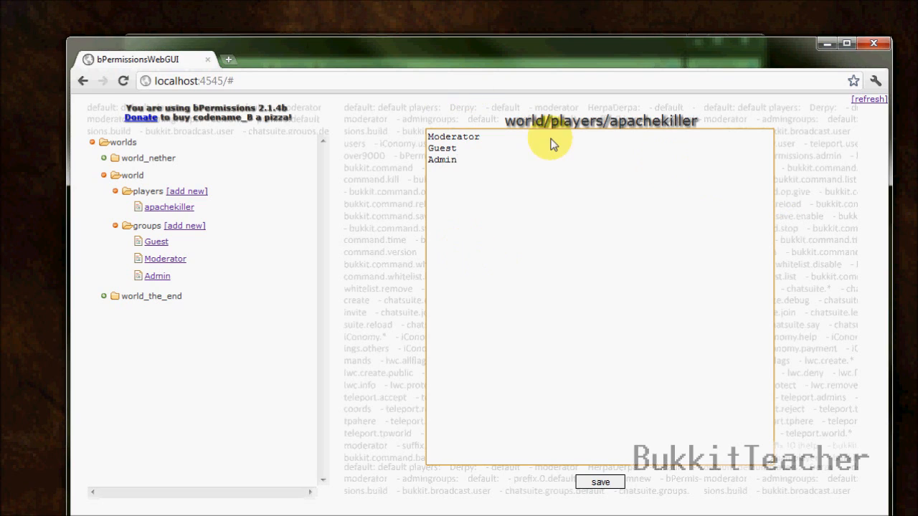
{"action": "left_click_drag", "start_coordinate": [481, 166], "coordinate": [415, 147]}
{"action": "key", "text": "BackSpace"}
{"action": "key", "text": "BackSpace"}
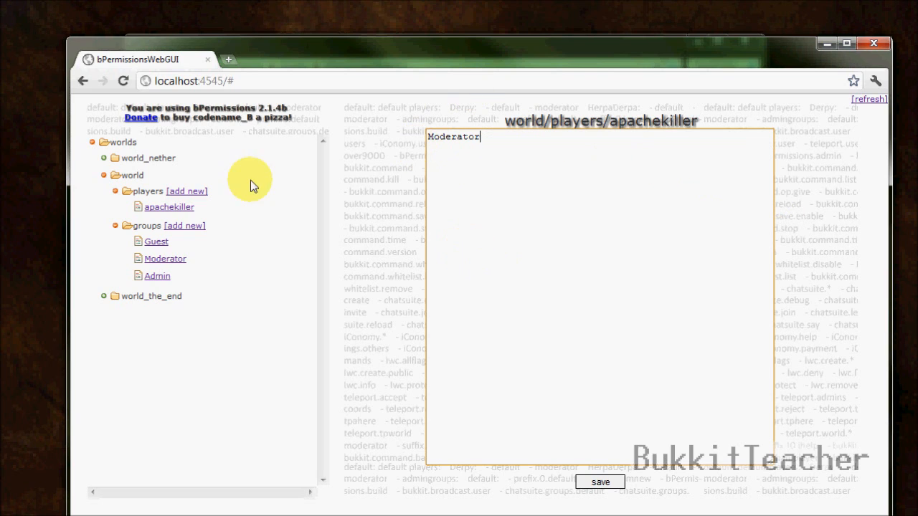
{"action": "left_click", "coordinate": [196, 191]}
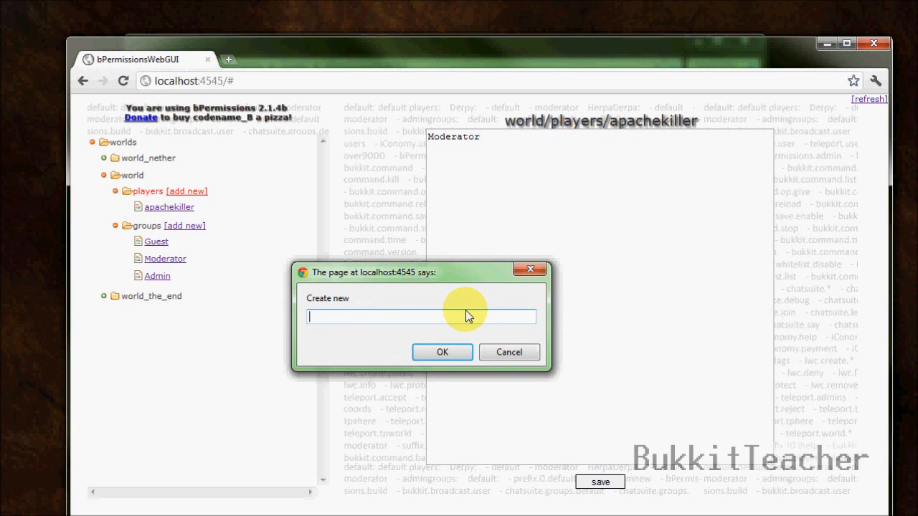
Step: Dismiss the new-player prompt and add a group named 'Builder' under world
{"action": "left_click", "coordinate": [509, 351]}
{"action": "left_click", "coordinate": [196, 226]}
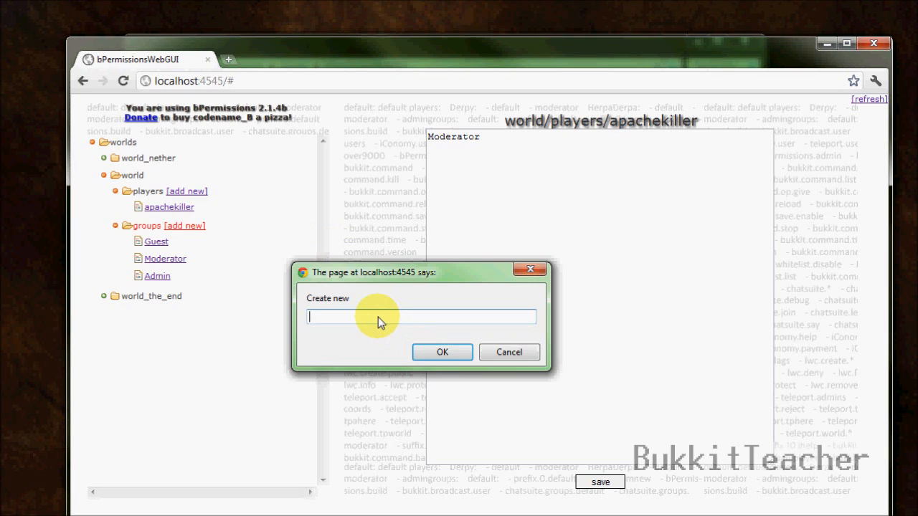
{"action": "type", "text": "Builder"}
{"action": "key", "text": "Return"}
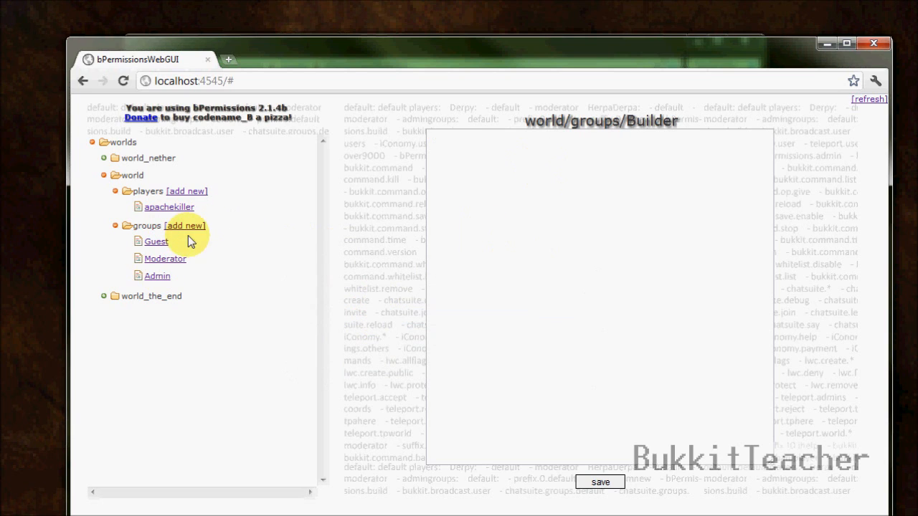
Step: Give the Builder group the bukkit.command.time permission and save it
{"action": "left_click", "coordinate": [647, 235]}
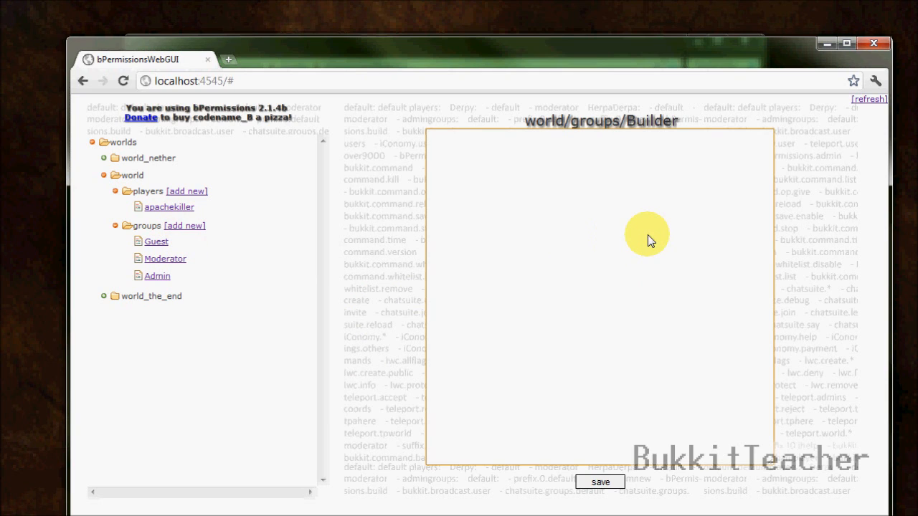
{"action": "type", "text": "bukkit.command.time"}
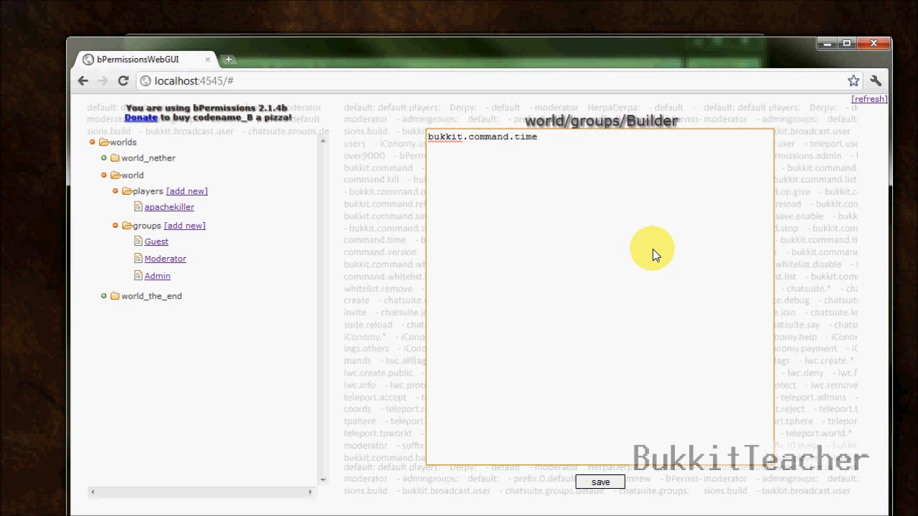
{"action": "left_click", "coordinate": [600, 482]}
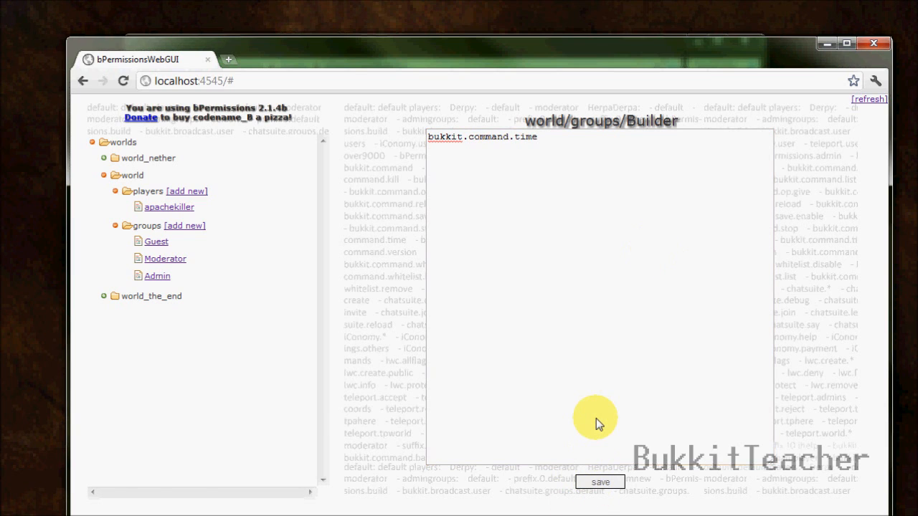
Step: Collapse the world_nether and world_the_end branches and shift the browser window to reveal the page footer
{"action": "left_click", "coordinate": [104, 158]}
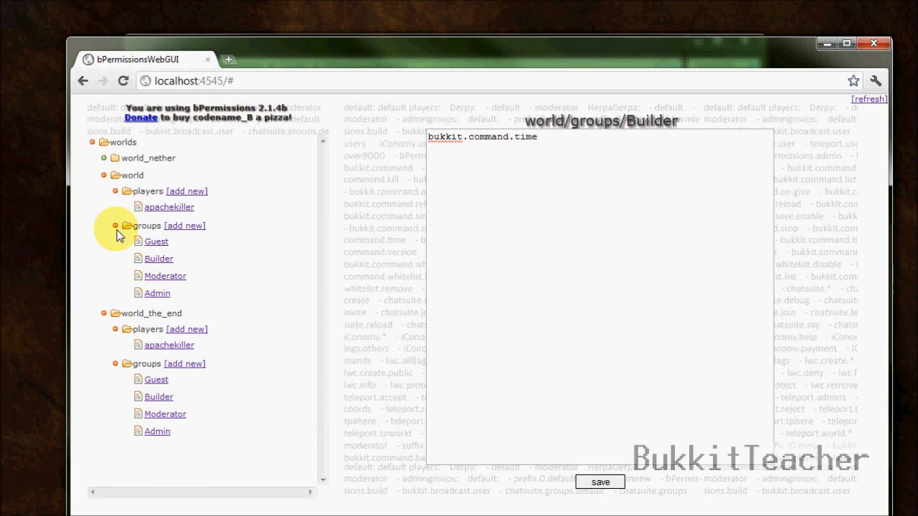
{"action": "left_click", "coordinate": [104, 314]}
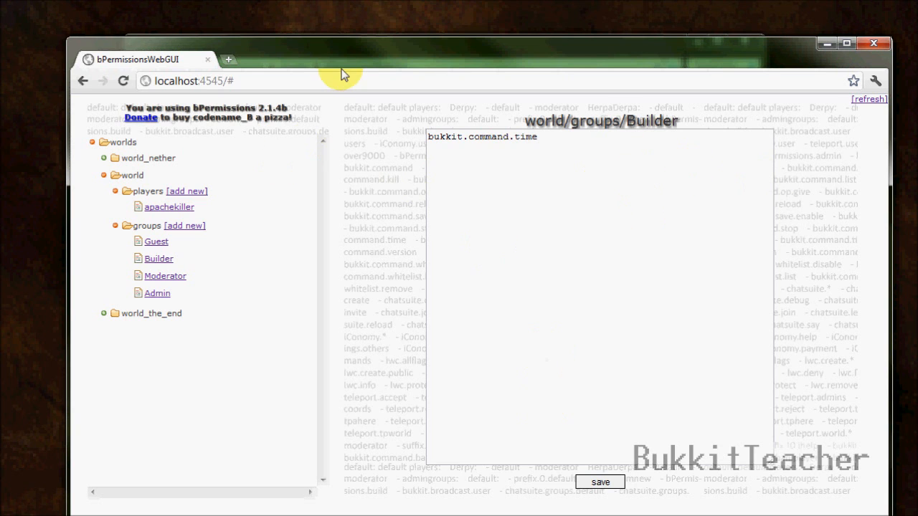
{"action": "left_click_drag", "start_coordinate": [349, 66], "coordinate": [331, 37]}
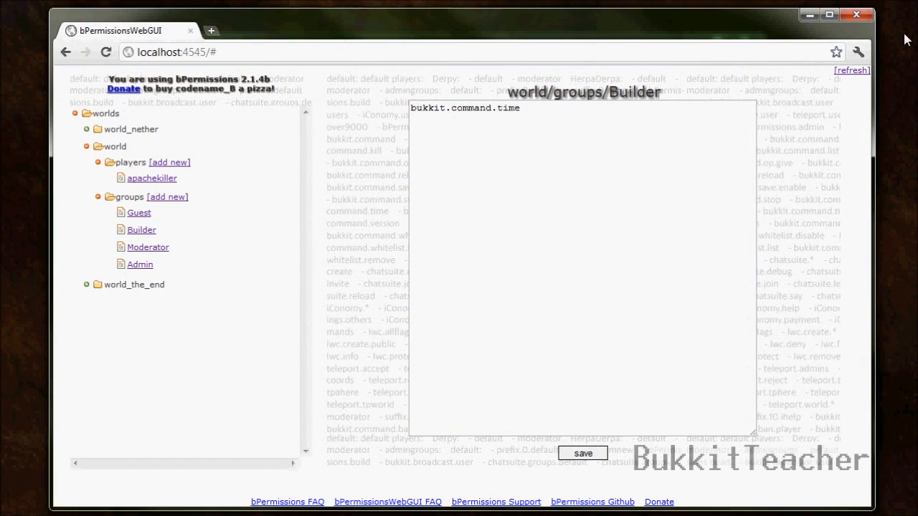